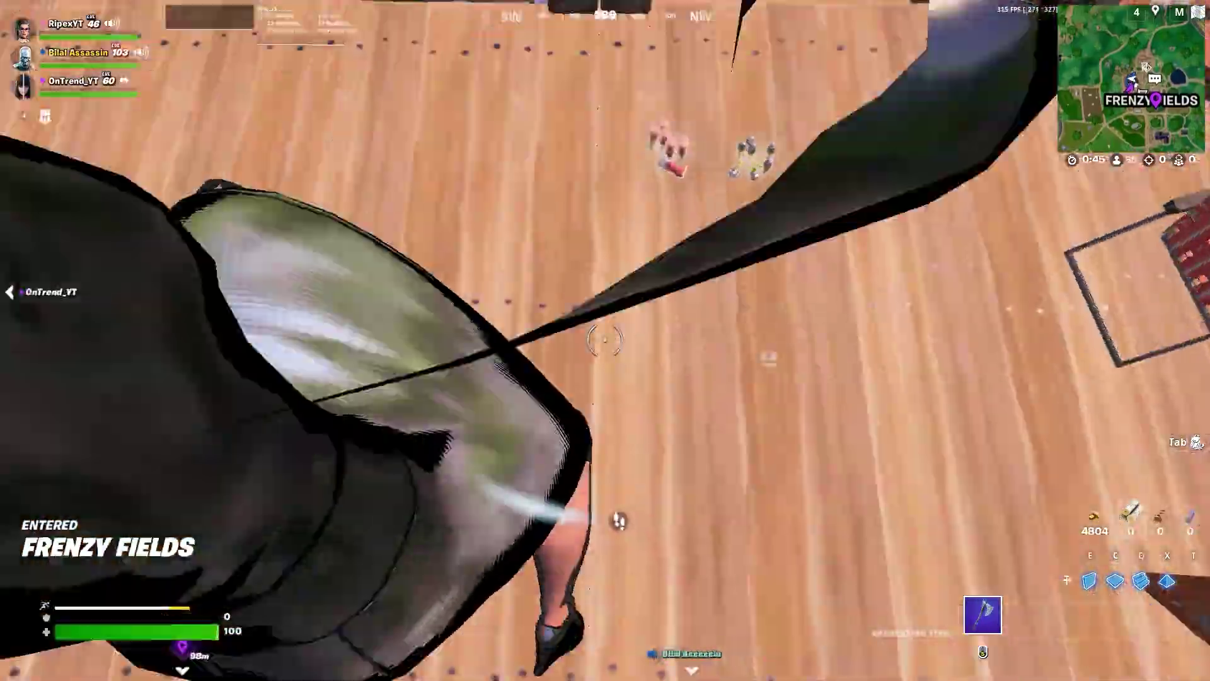
Loot the barn chest in Fortnite and pick up the dropped assault rifle.
left_click(605, 341)
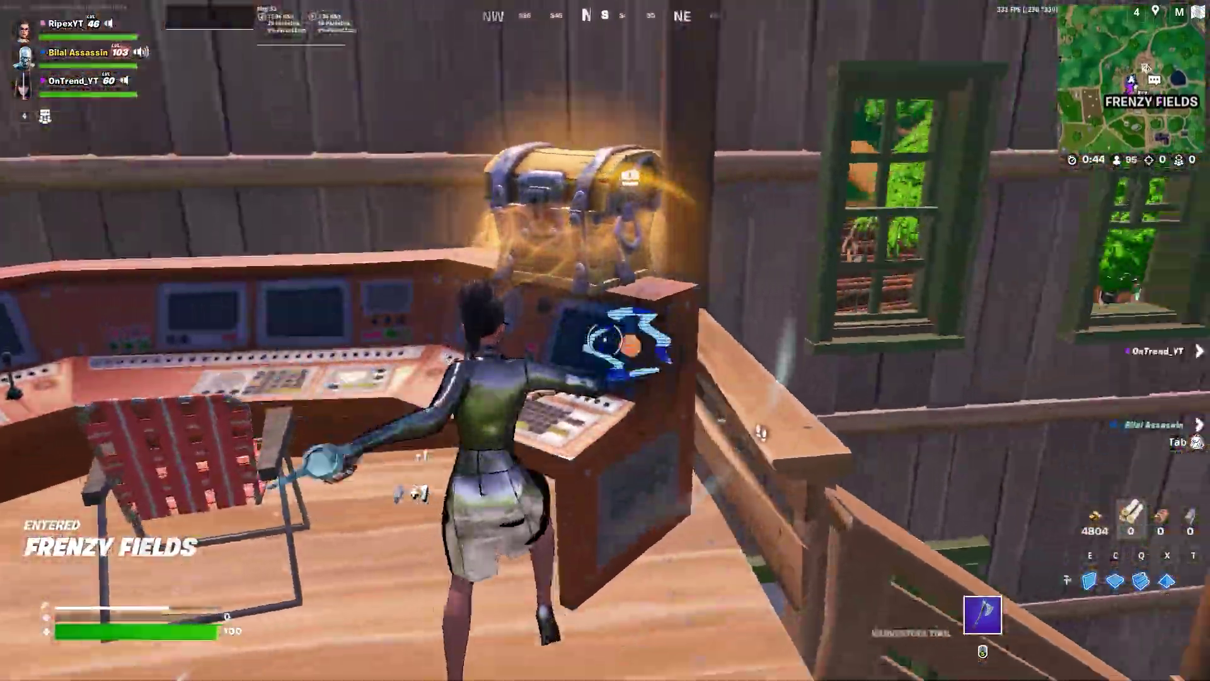
key("Alt_L")
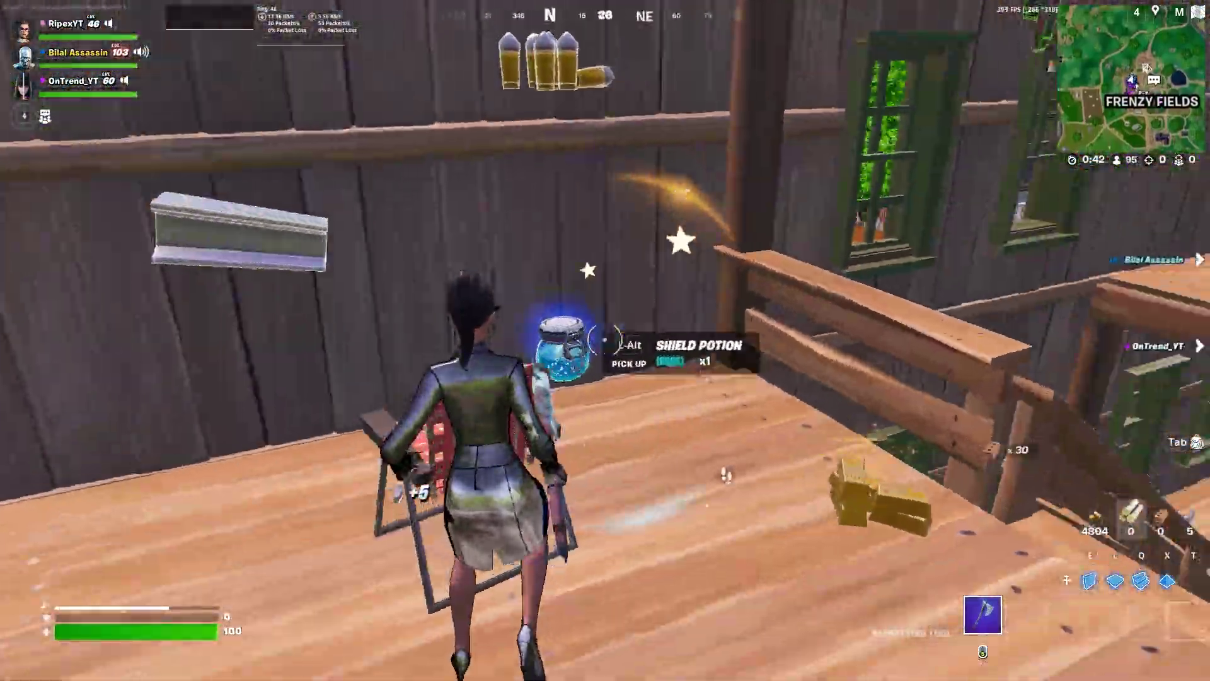
key("Alt_L")
Climb the stairs, shoot the enemy, reload, and keep moving through the building.
key("w")
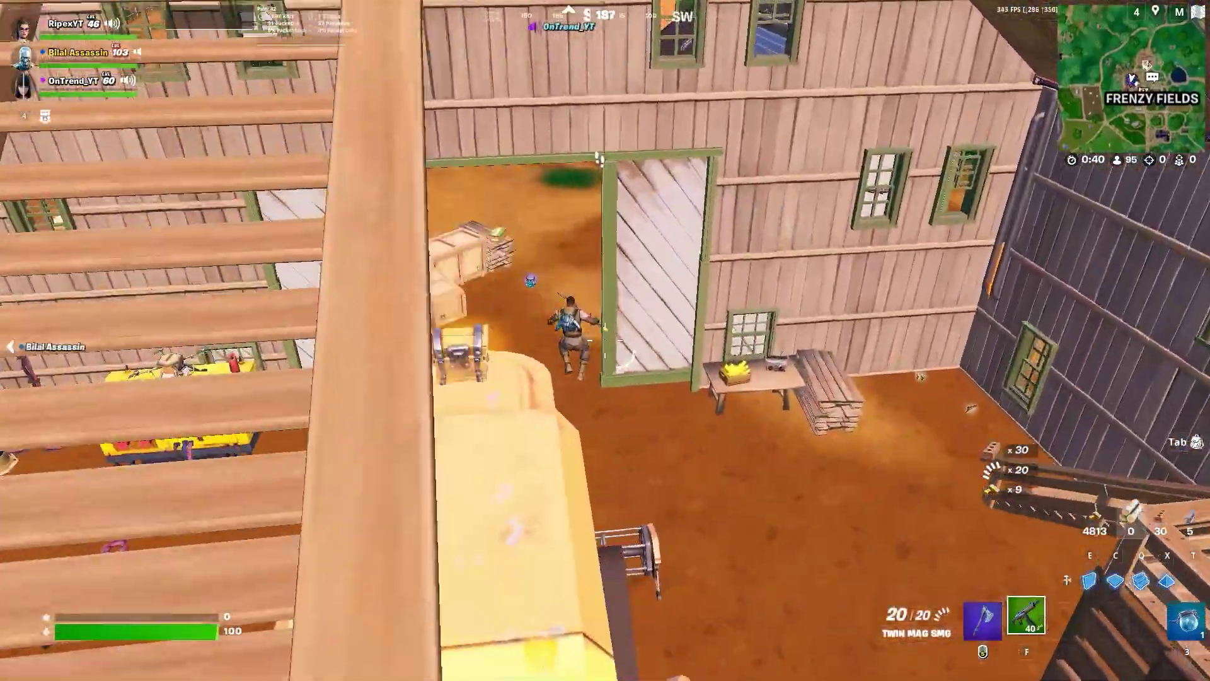
left_click(605, 340)
key("w")
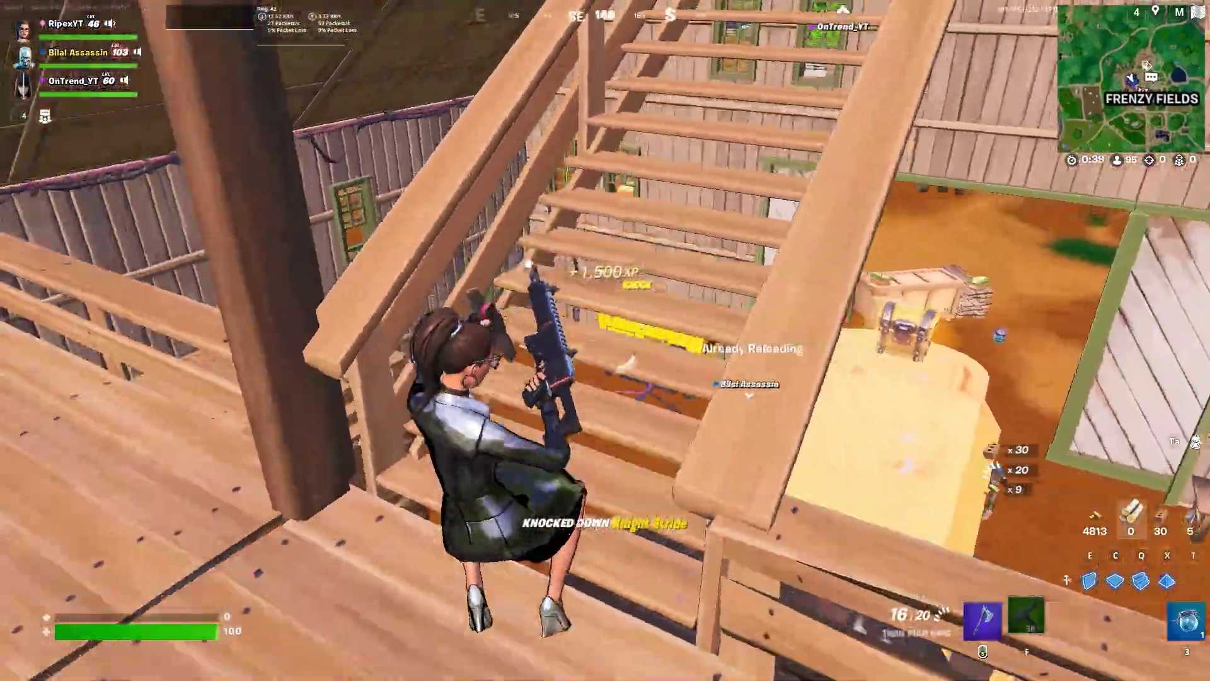
key("r")
key("w")
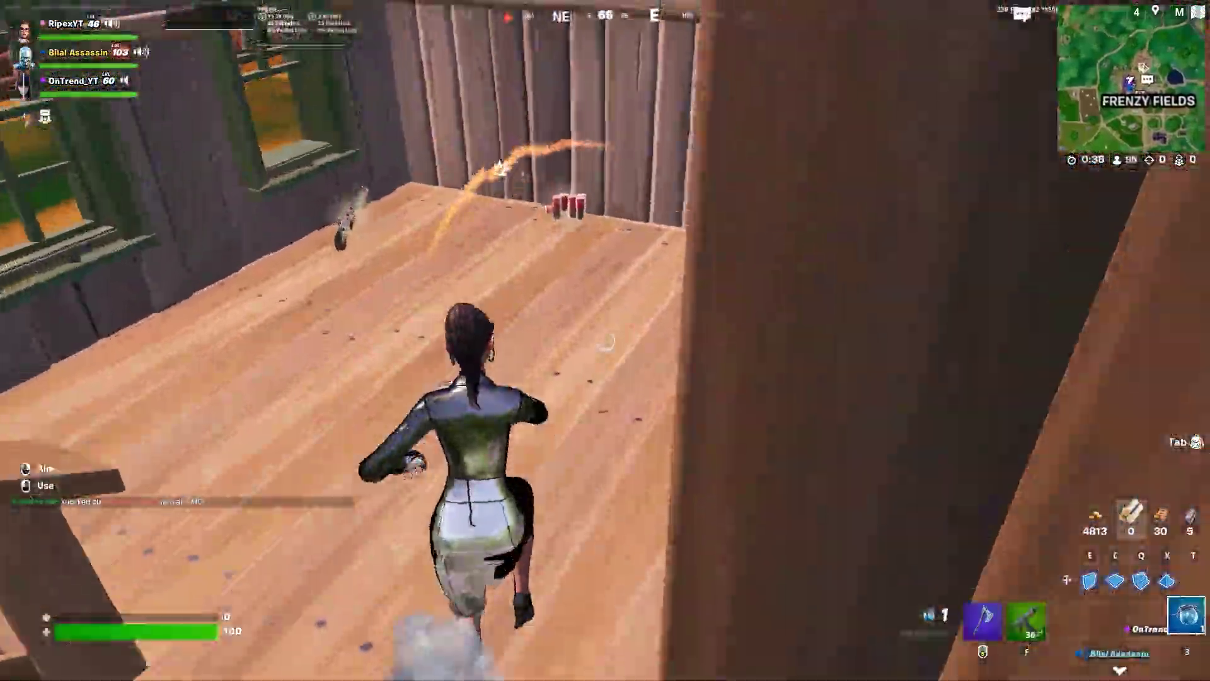
key("3")
key("w")
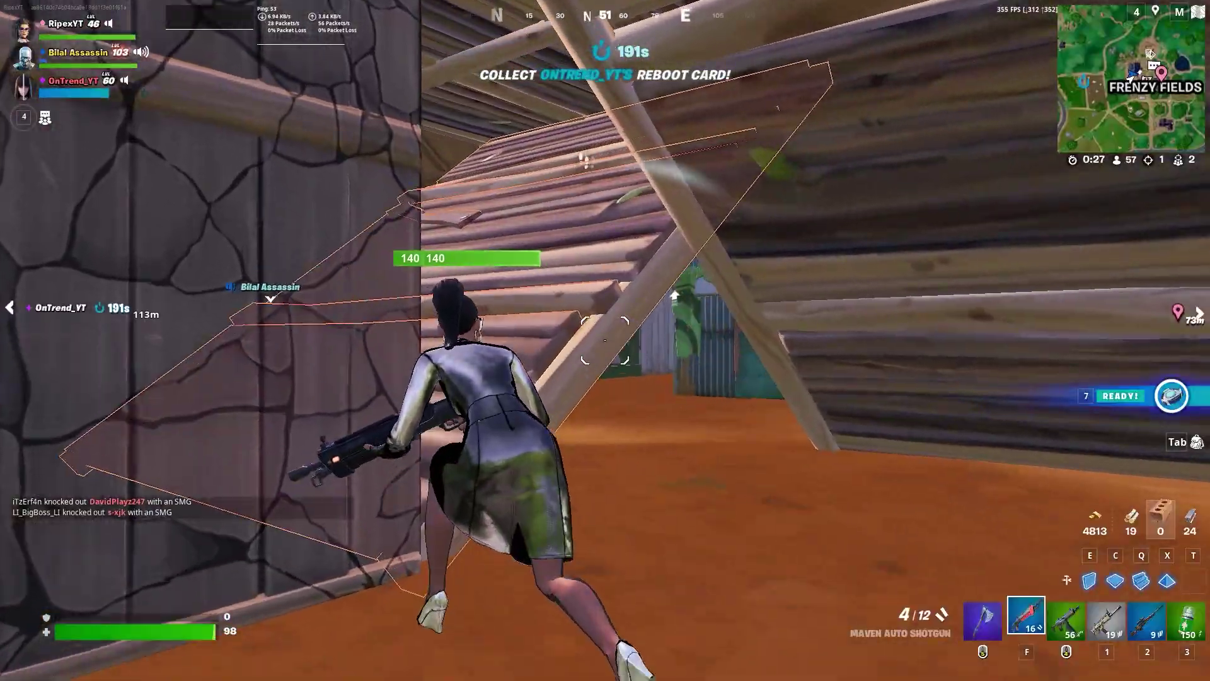
key("w")
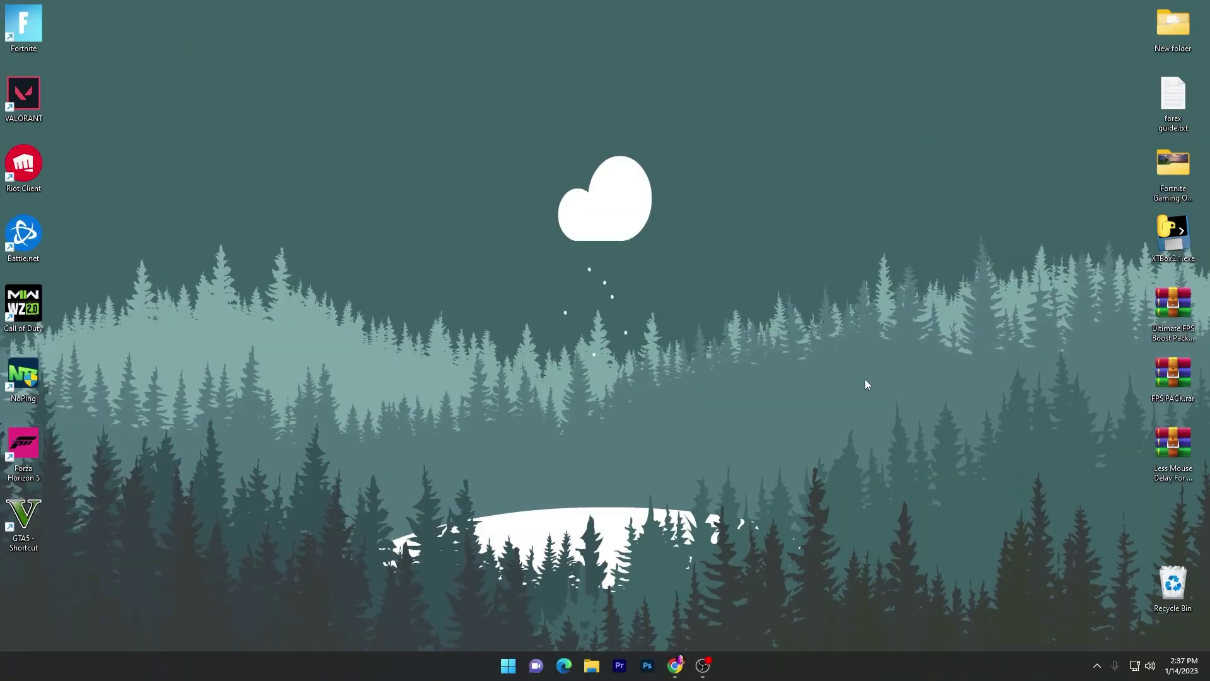
Open Device Manager from the Start button's right-click menu to show the HID-compliant mice.
right_click(510, 666)
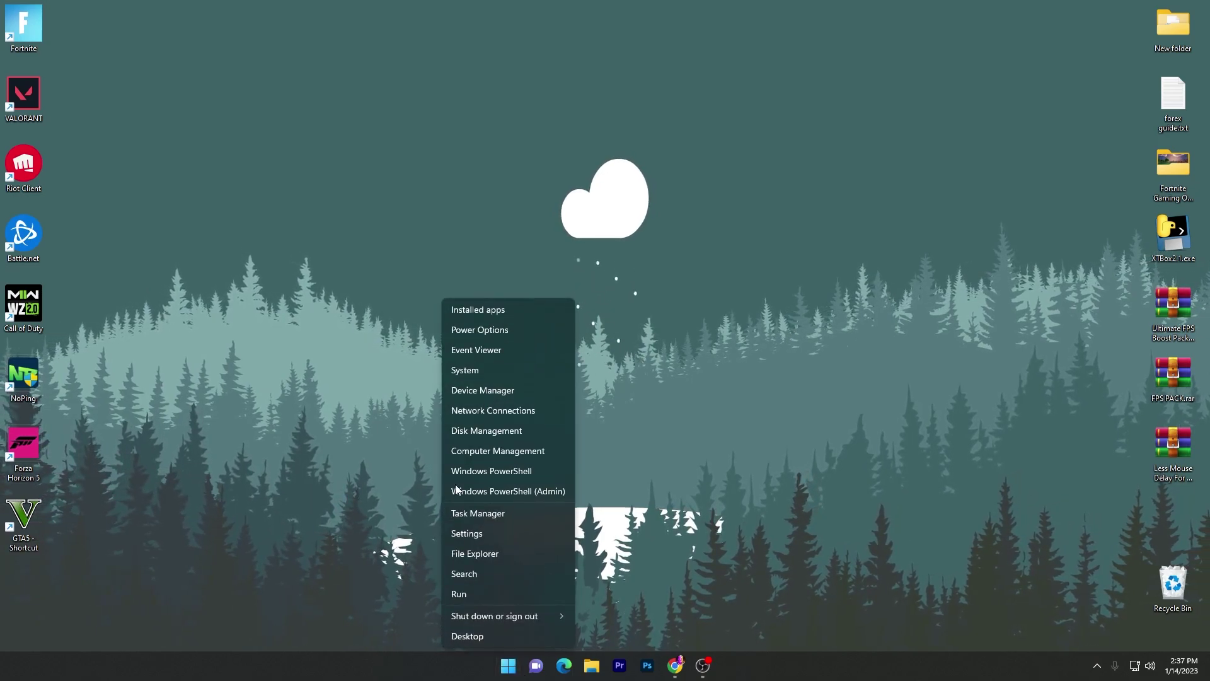
left_click(485, 391)
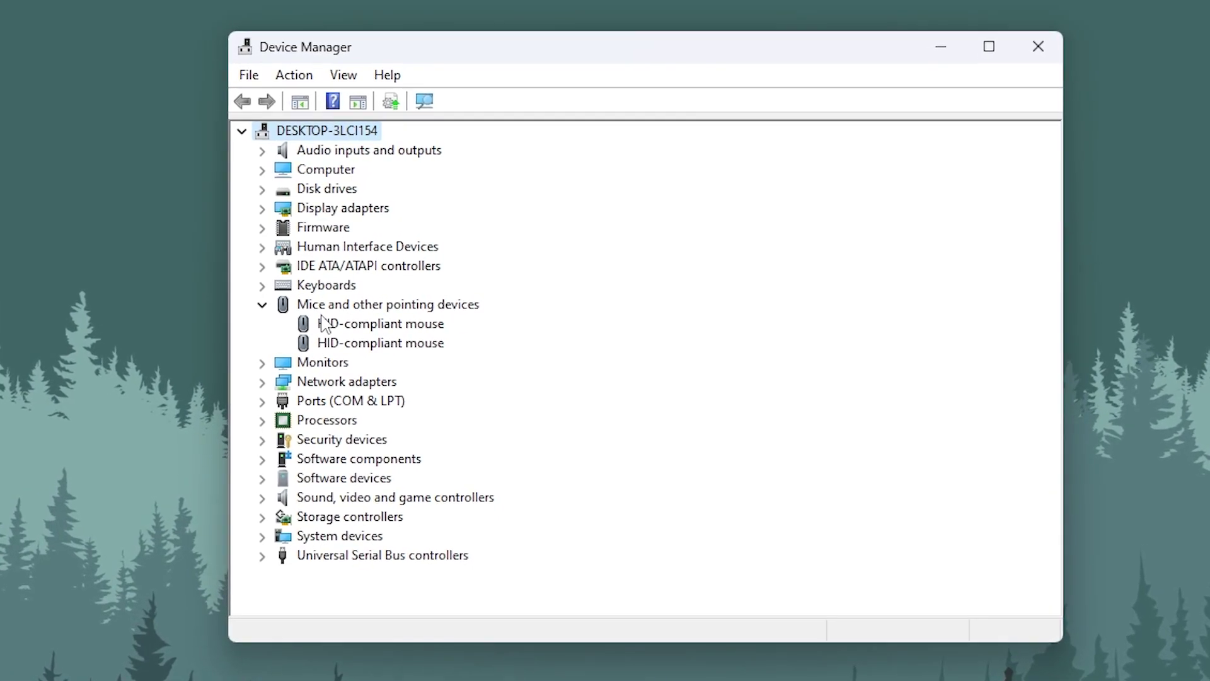
Review the first HID-compliant mouse's Power Management settings and confirm with OK.
right_click(377, 327)
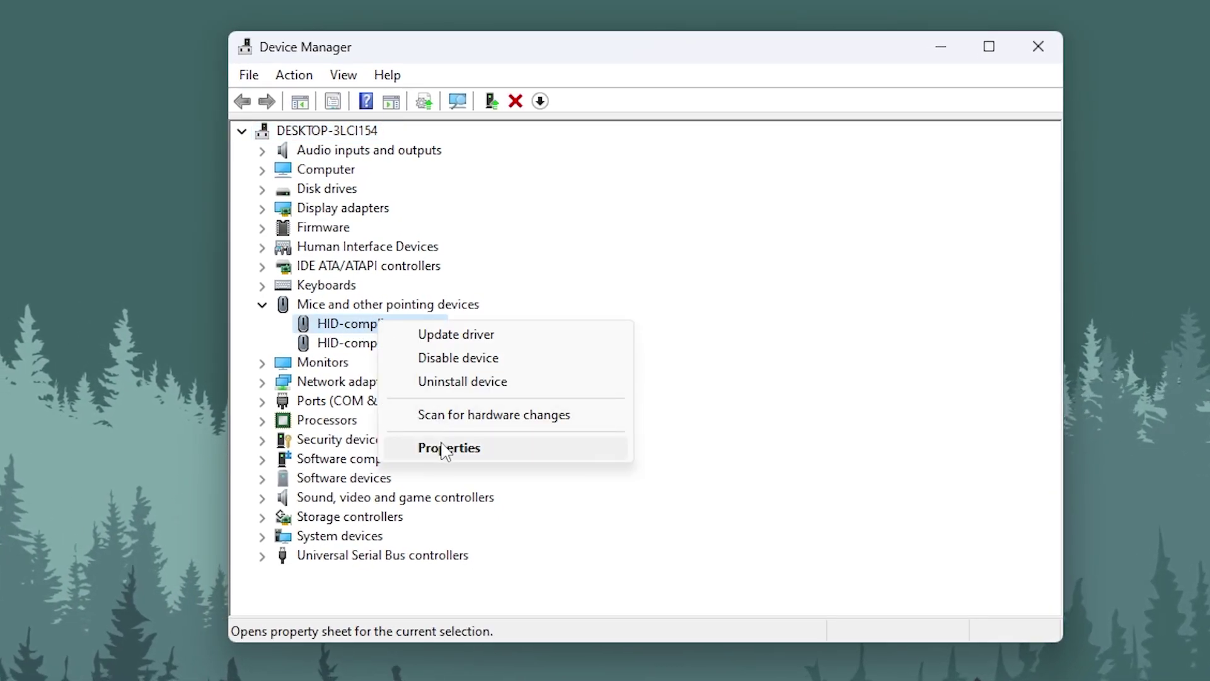
left_click(447, 449)
left_click(661, 150)
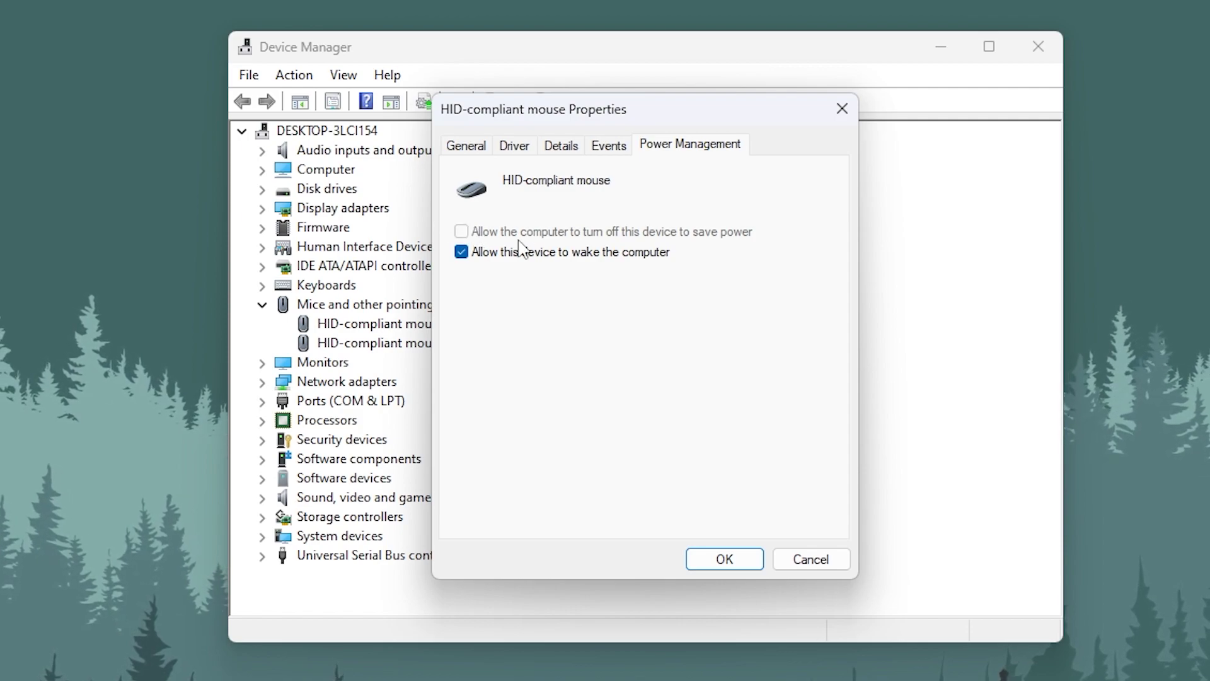
left_click(724, 560)
Review the second HID-compliant mouse's Power Management settings, then close Device Manager.
right_click(340, 347)
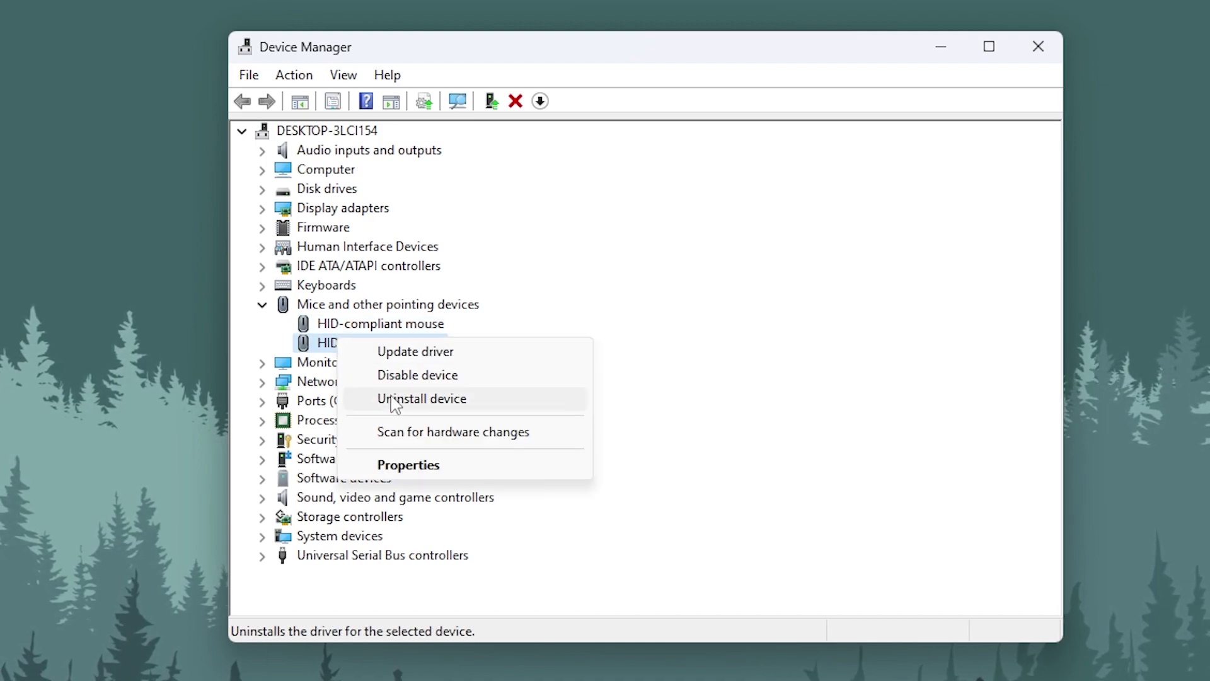
left_click(378, 462)
left_click(678, 146)
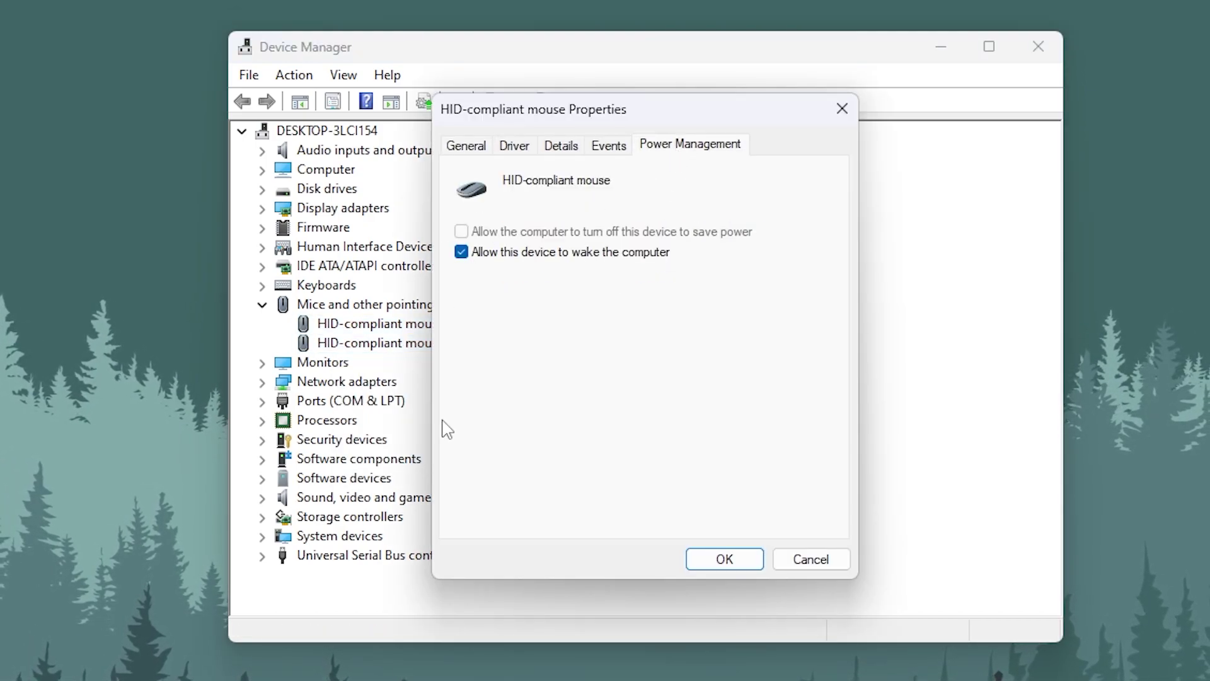
left_click(721, 560)
left_click(1027, 52)
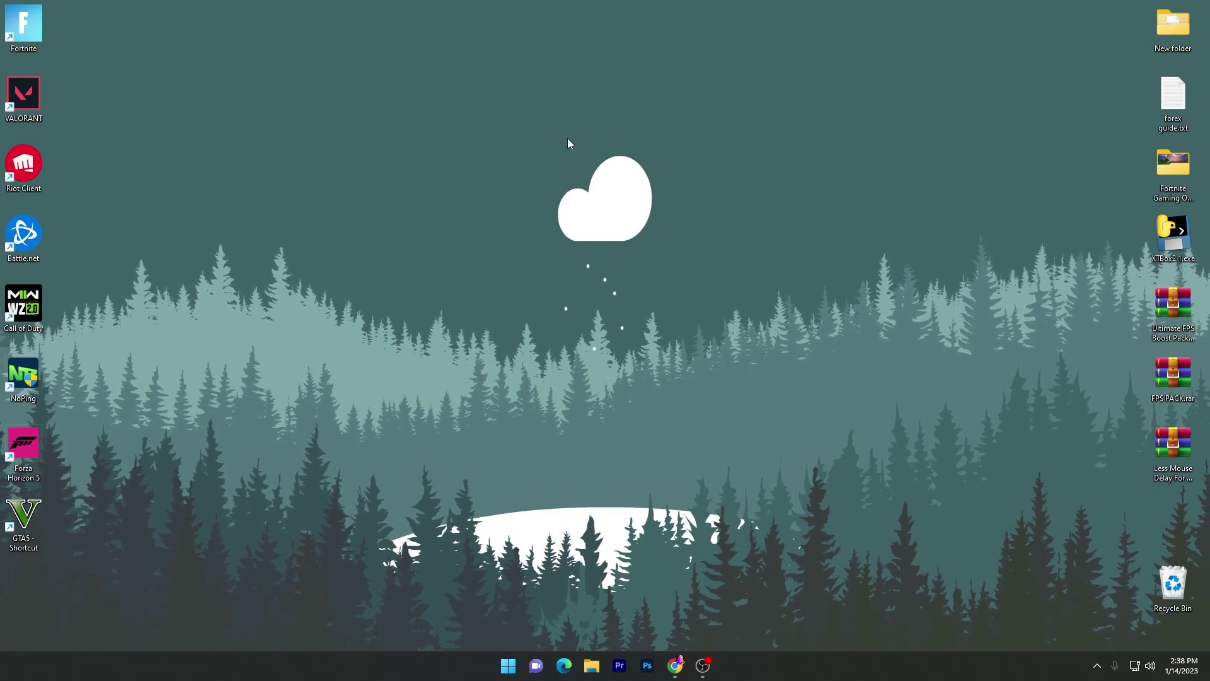
Move the Less Mouse Delay For Gaming 2023.rar archive to the desktop centre and bring the uptopacks.com browser forward.
left_click(1172, 444)
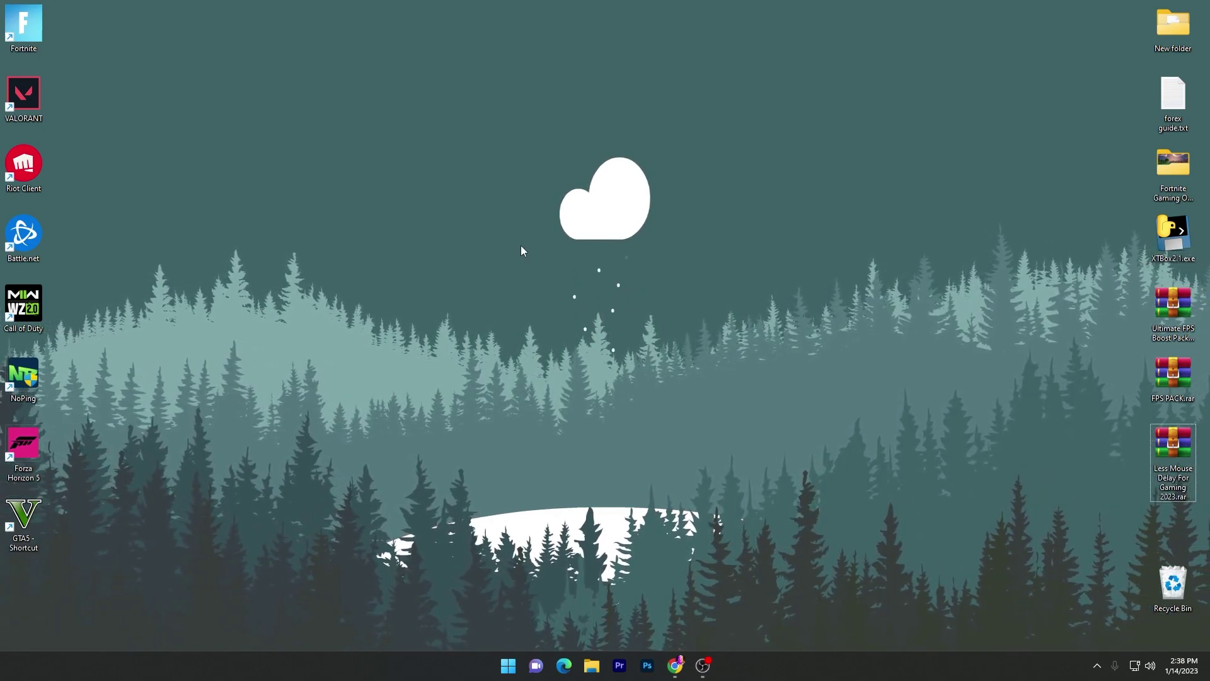
left_click_drag(1178, 451, 572, 324)
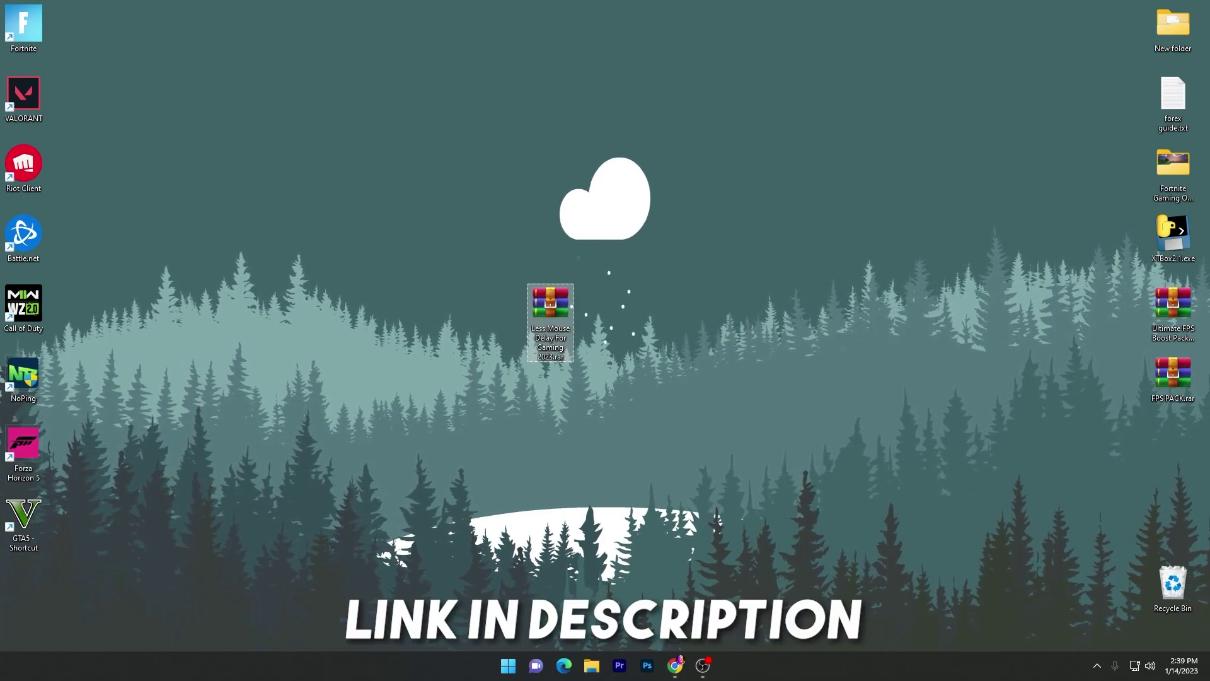
left_click(671, 664)
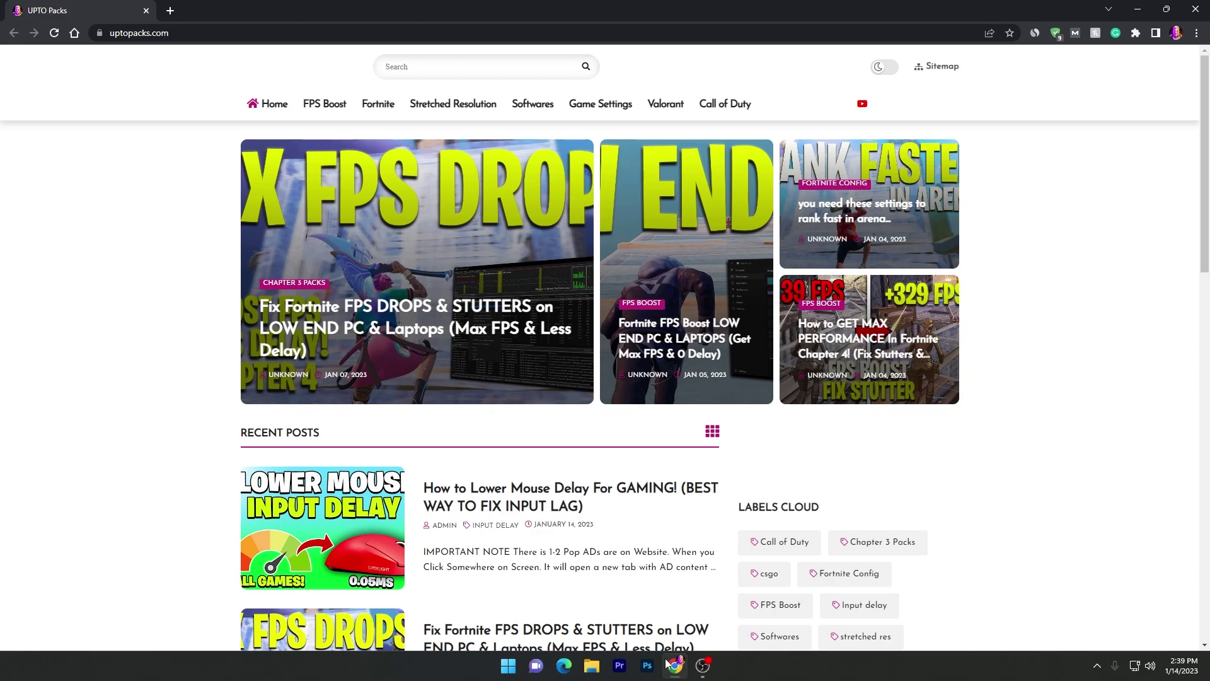
Open the 'How to Lower Mouse Delay For GAMING!' post on uptopacks.com and scroll to its download link.
scroll(403, 530, "down", 2)
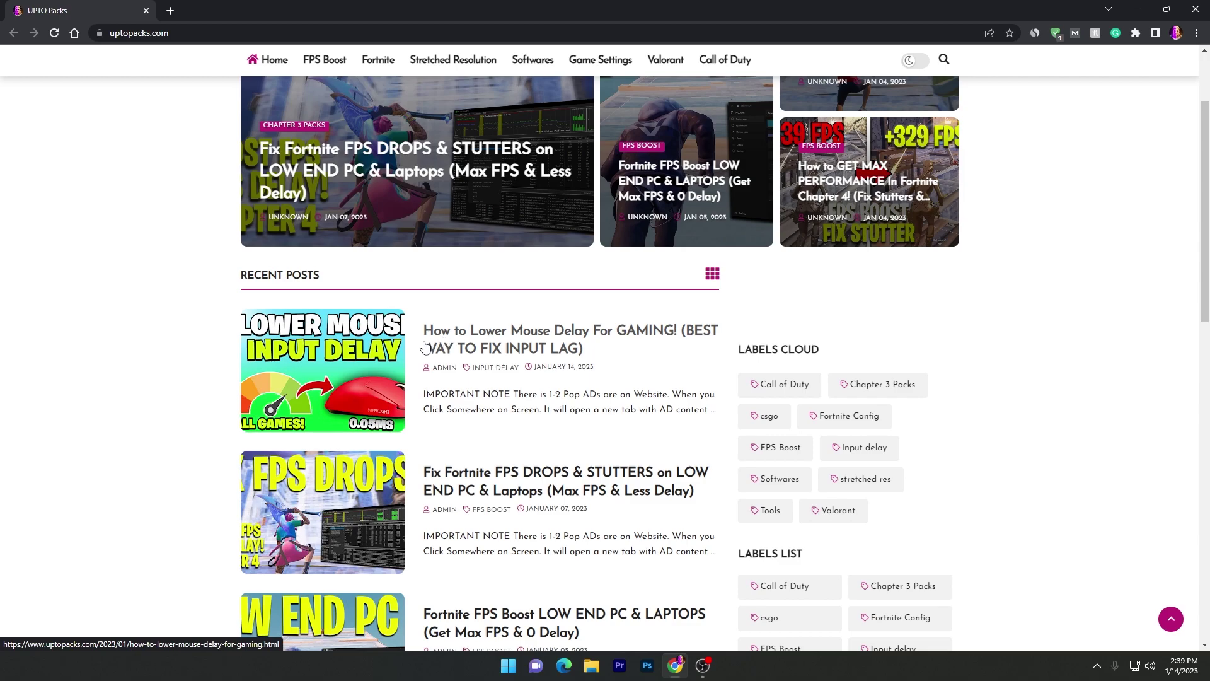
scroll(441, 252, "up", 3)
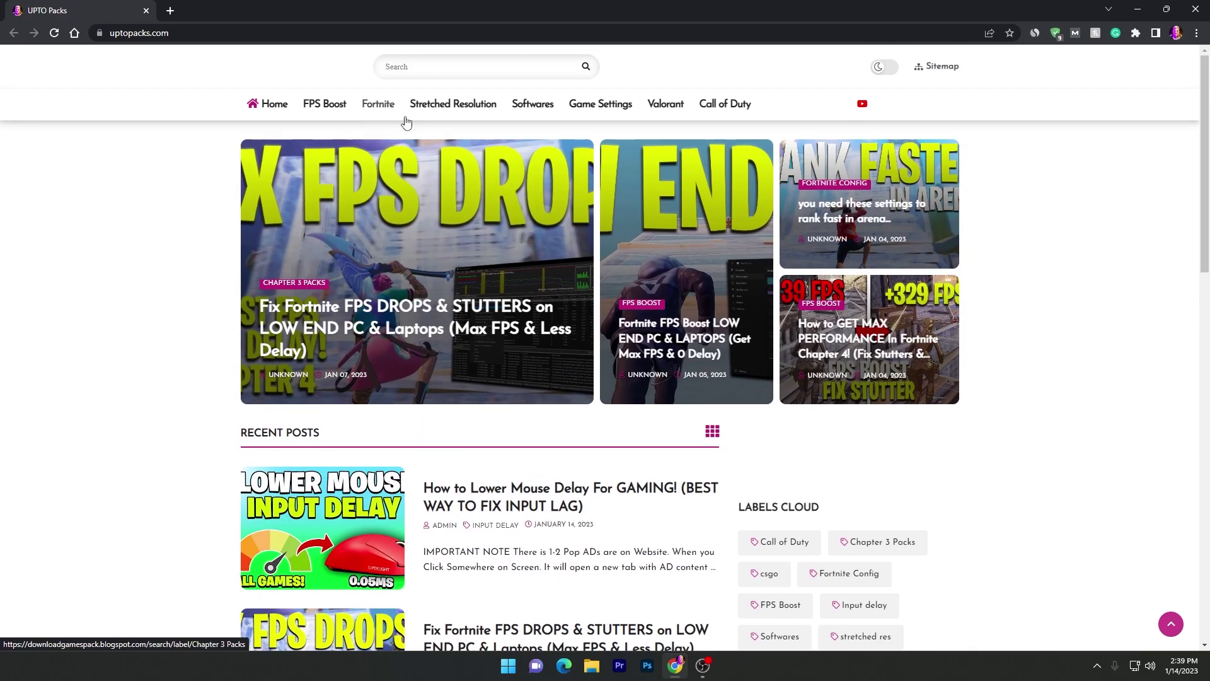
scroll(378, 252, "down", 3)
left_click(330, 304)
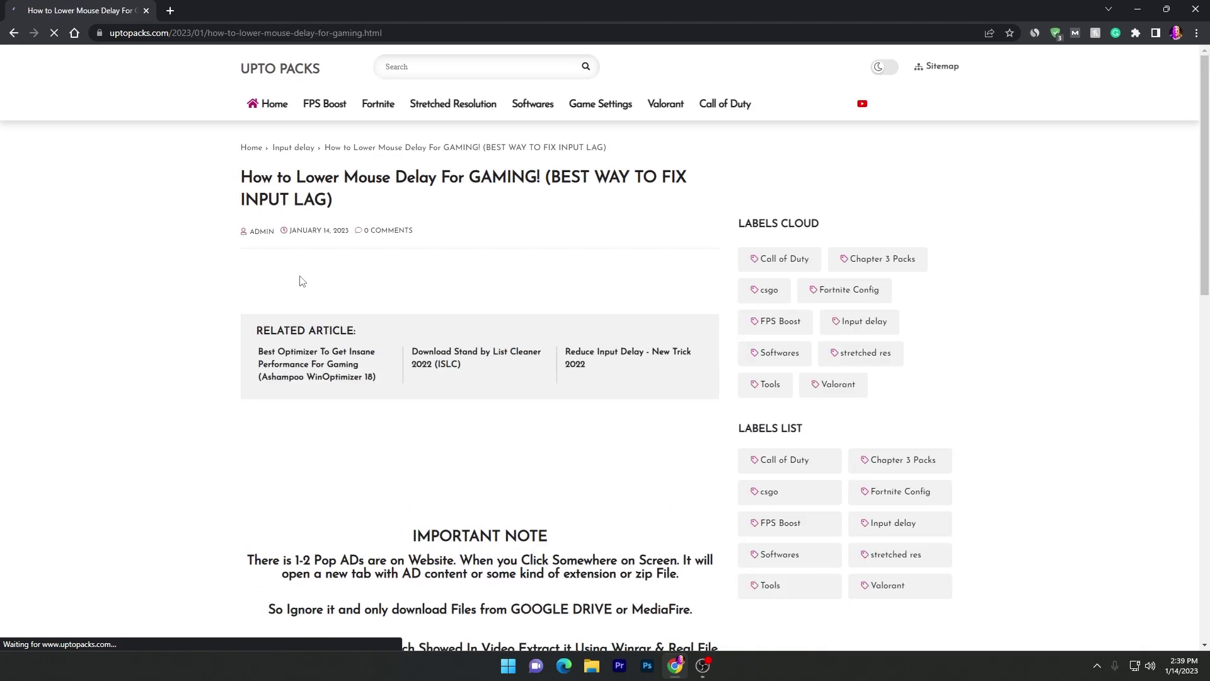
scroll(411, 234, "down", 6)
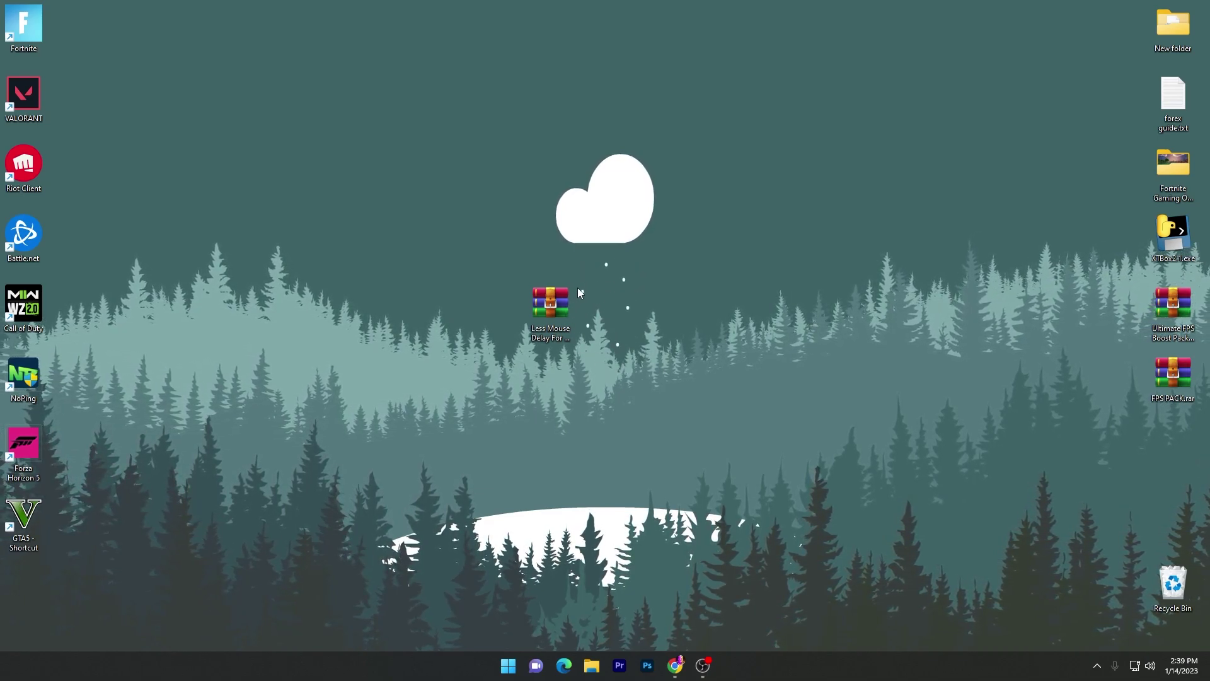
Extract the Less Mouse Delay For Gaming 2023 folder from WinRAR to the desktop and open it.
double_click(553, 302)
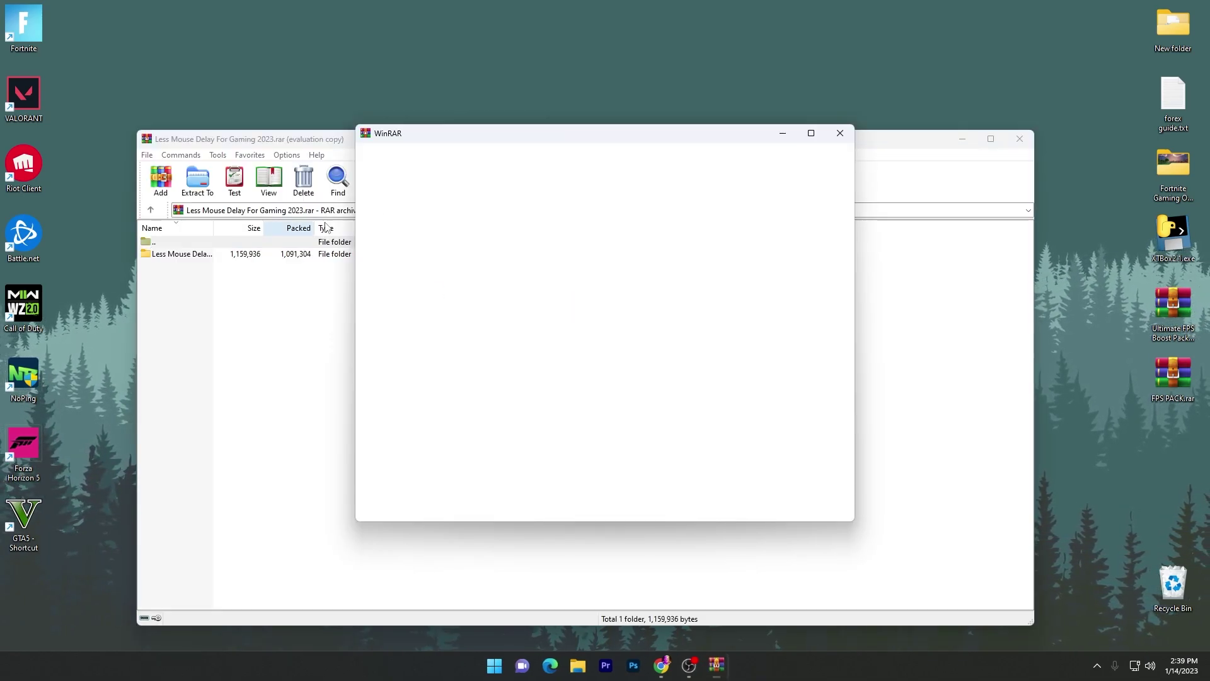
left_click(840, 134)
left_click_drag(189, 253, 596, 386)
left_click(1019, 139)
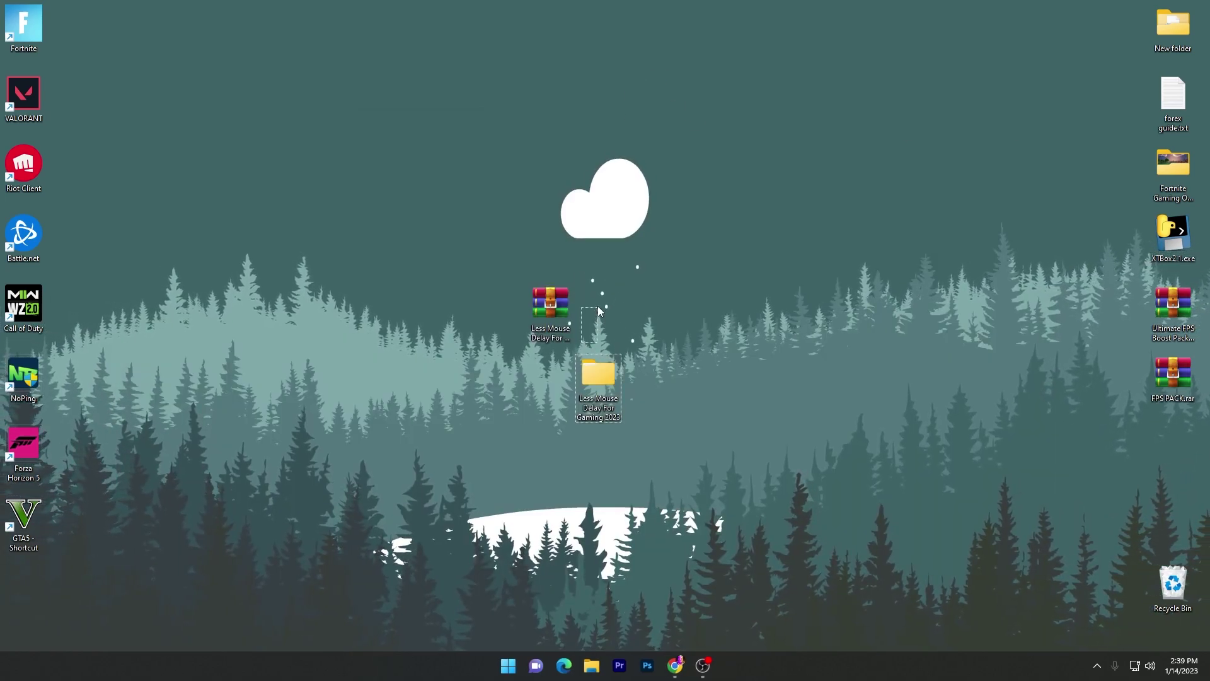
double_click(597, 386)
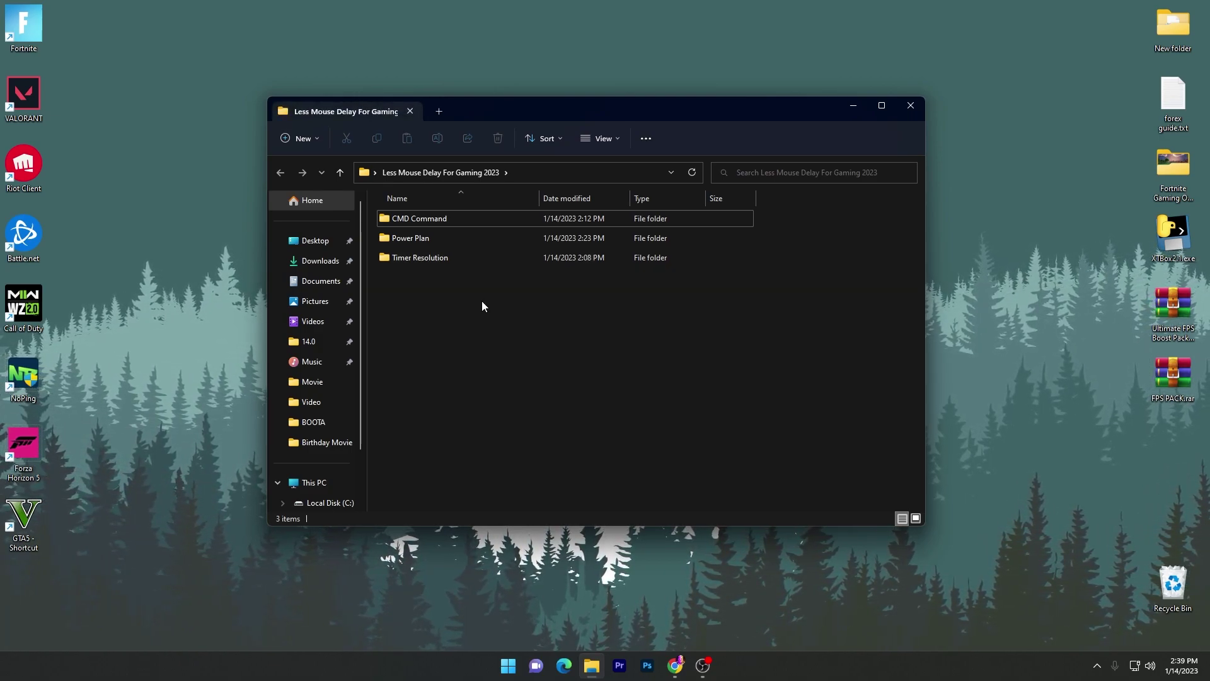
Open Lower Delay CMD Command.txt from the CMD Command folder in Notepad.
double_click(422, 218)
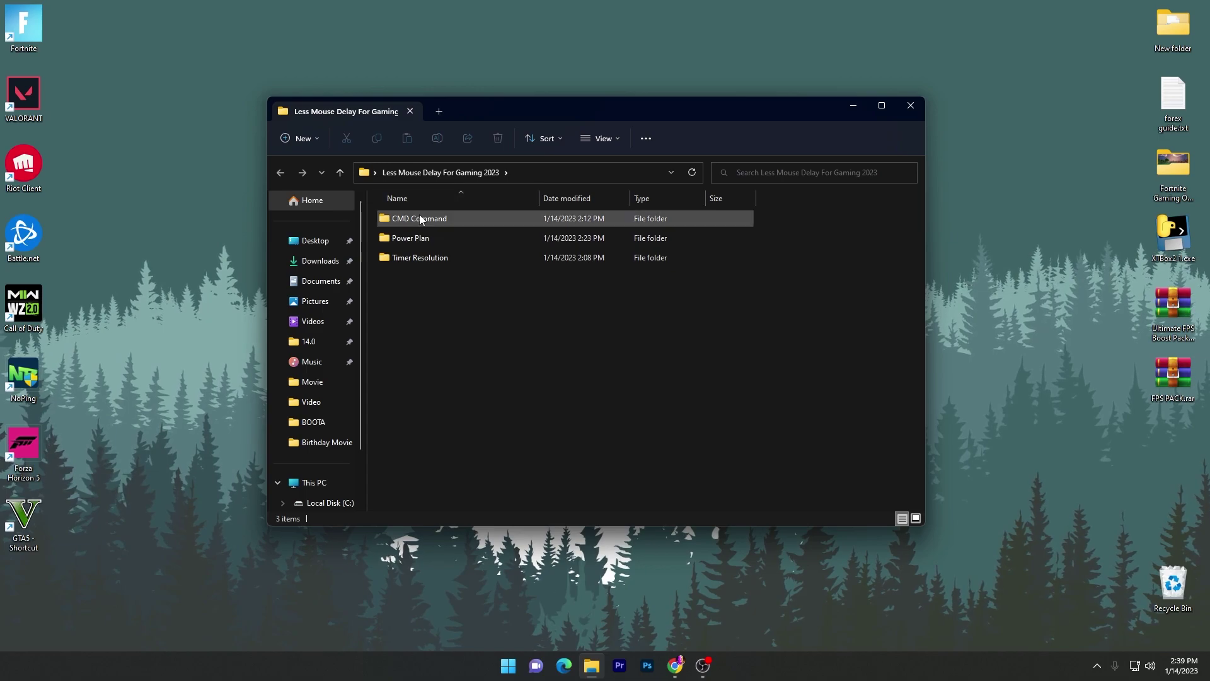
left_click(465, 317)
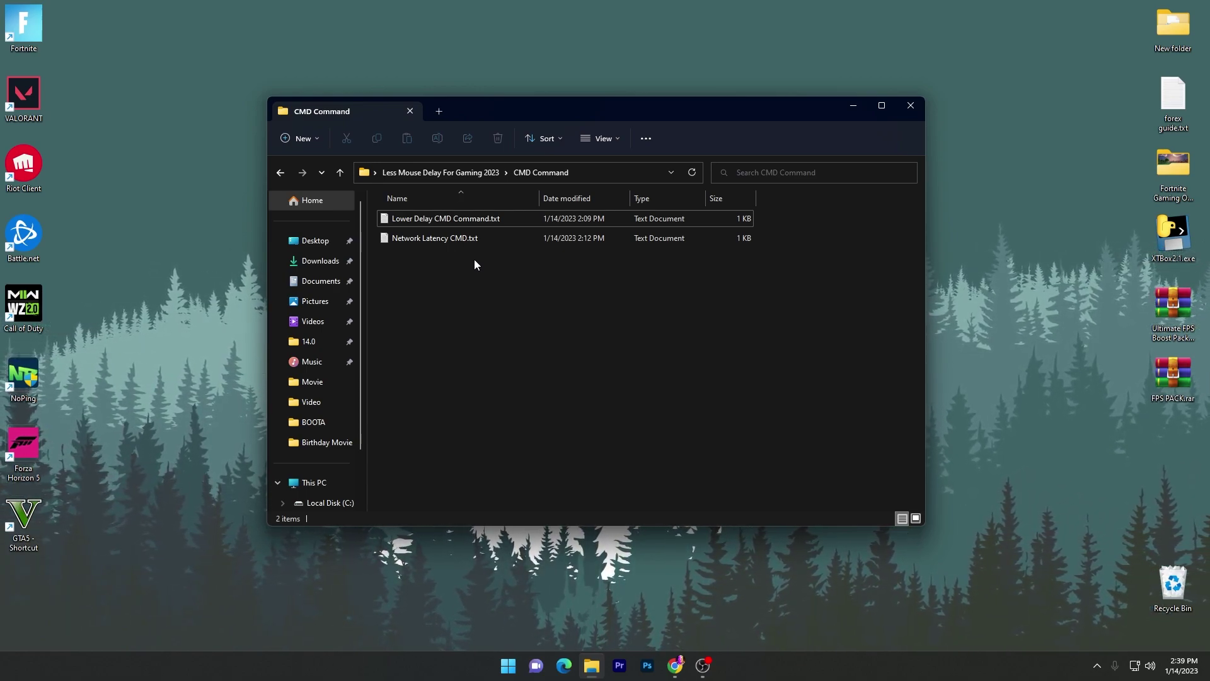
double_click(478, 218)
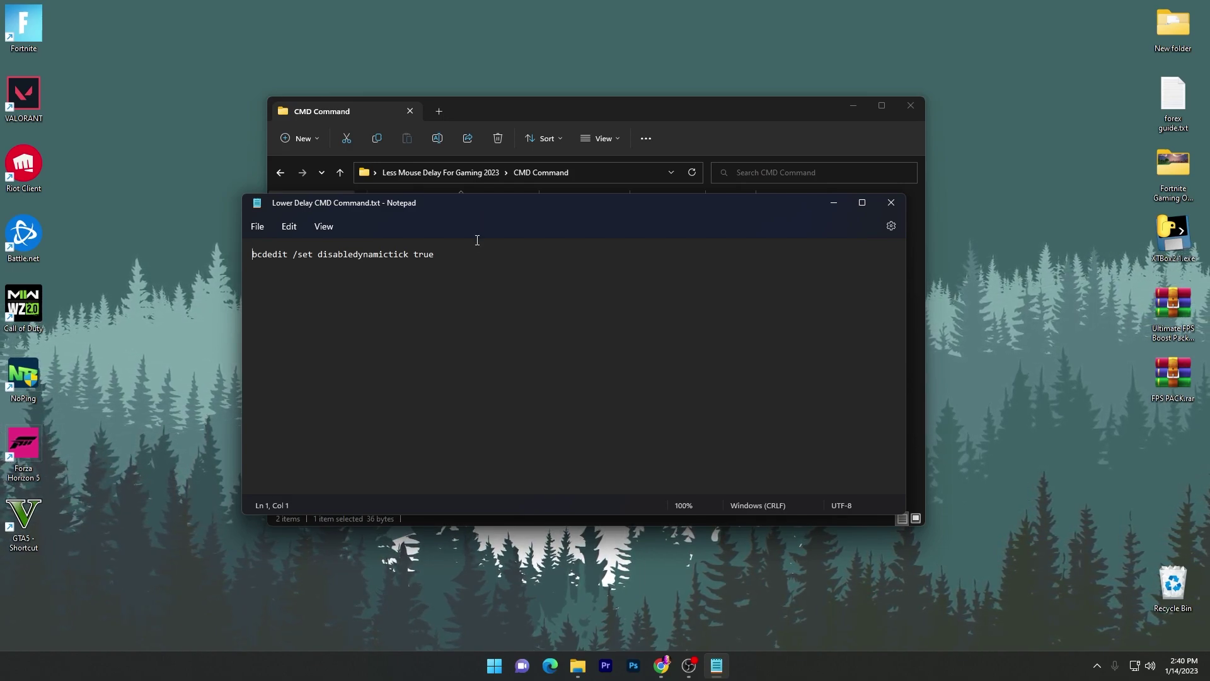
Run 'bcdedit /set disabledynamictick true' in an administrator Command Prompt, then close both windows.
key("ctrl+a")
key("ctrl+c")
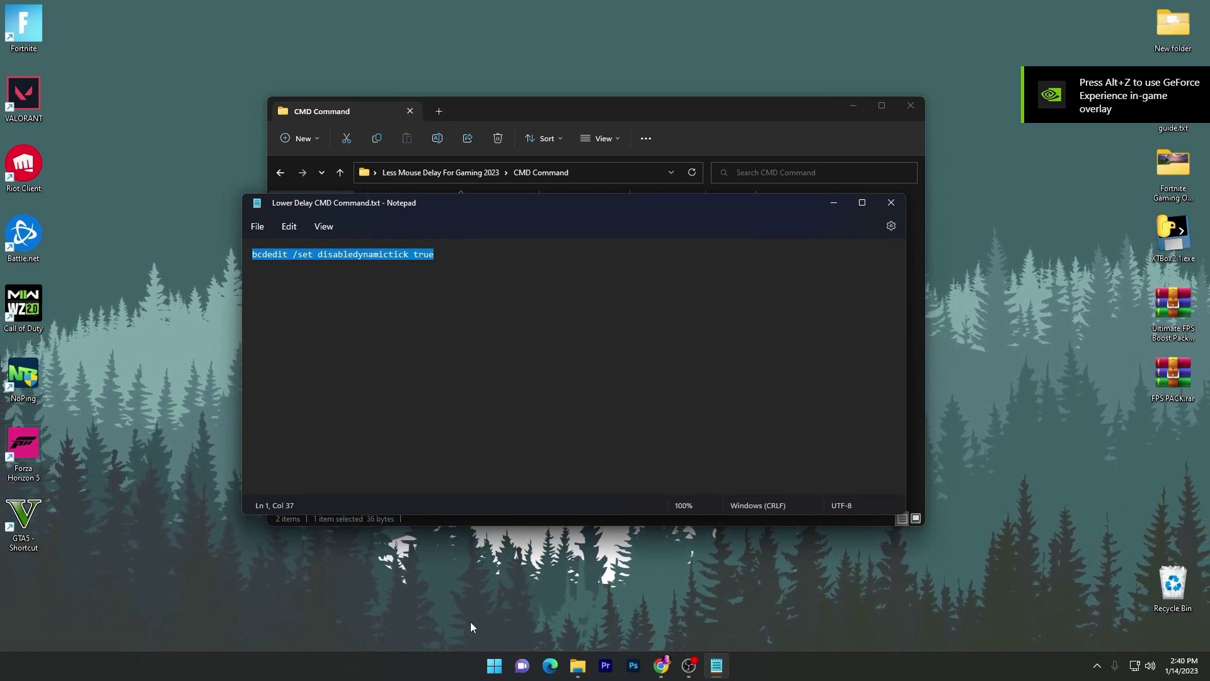
left_click(495, 665)
type("cmdd")
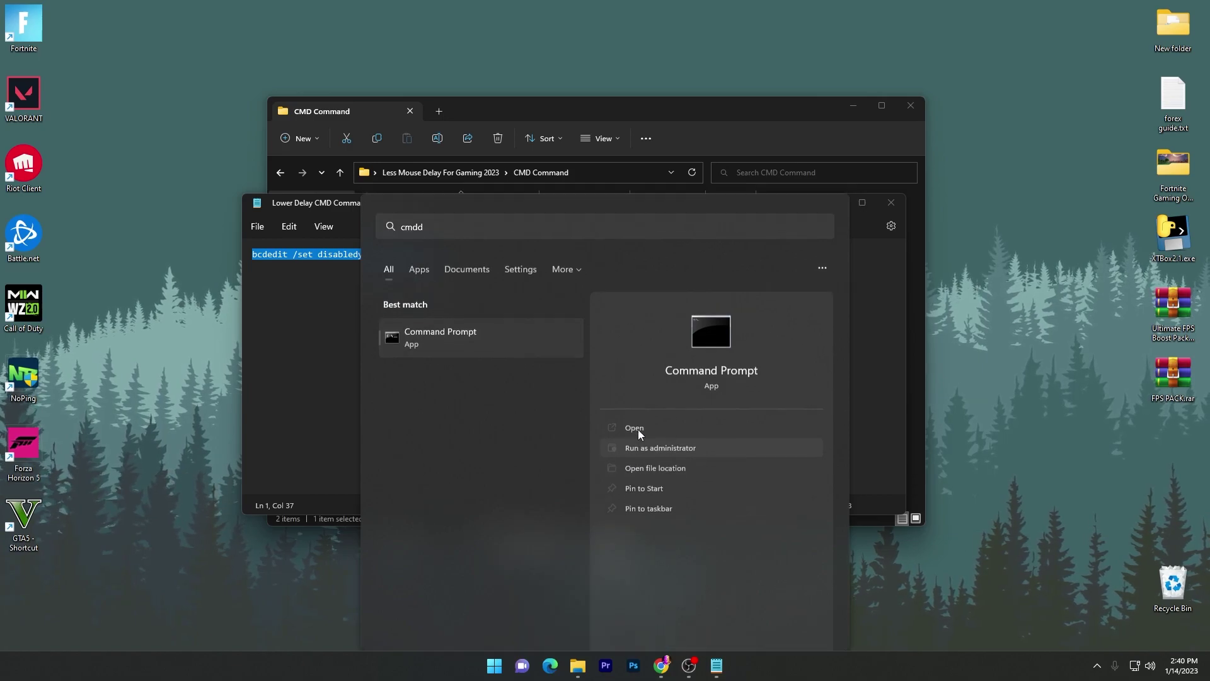
left_click(637, 429)
right_click(373, 299)
key("Return")
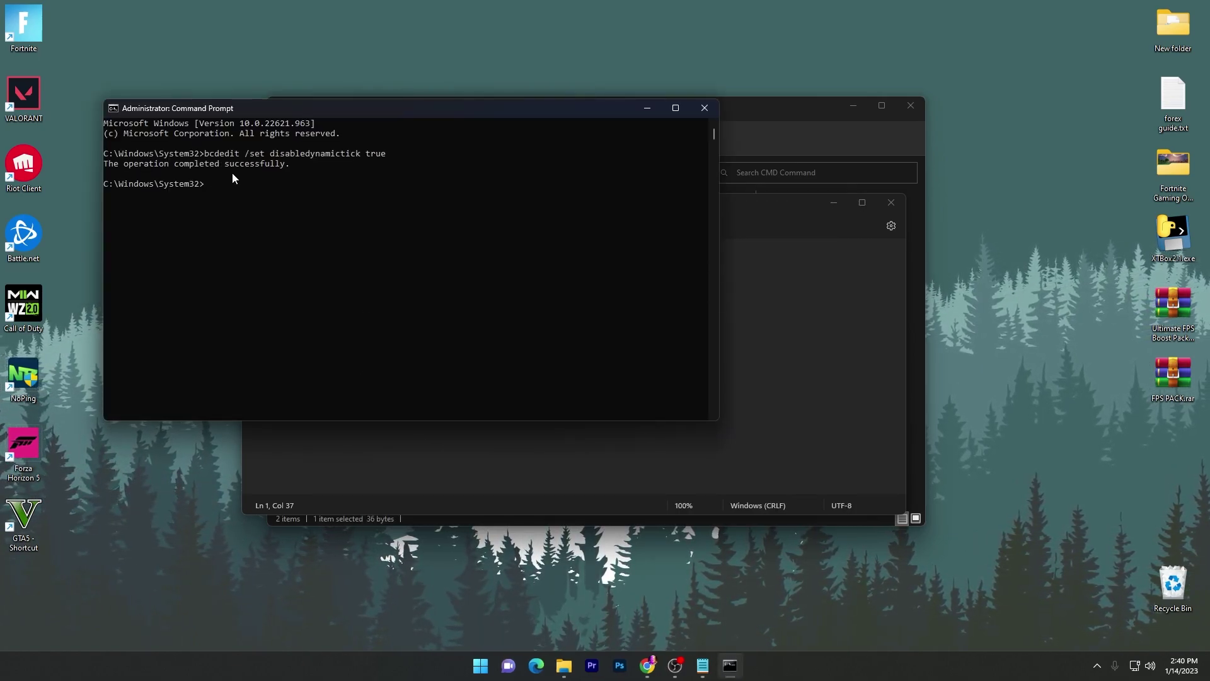
left_click(705, 109)
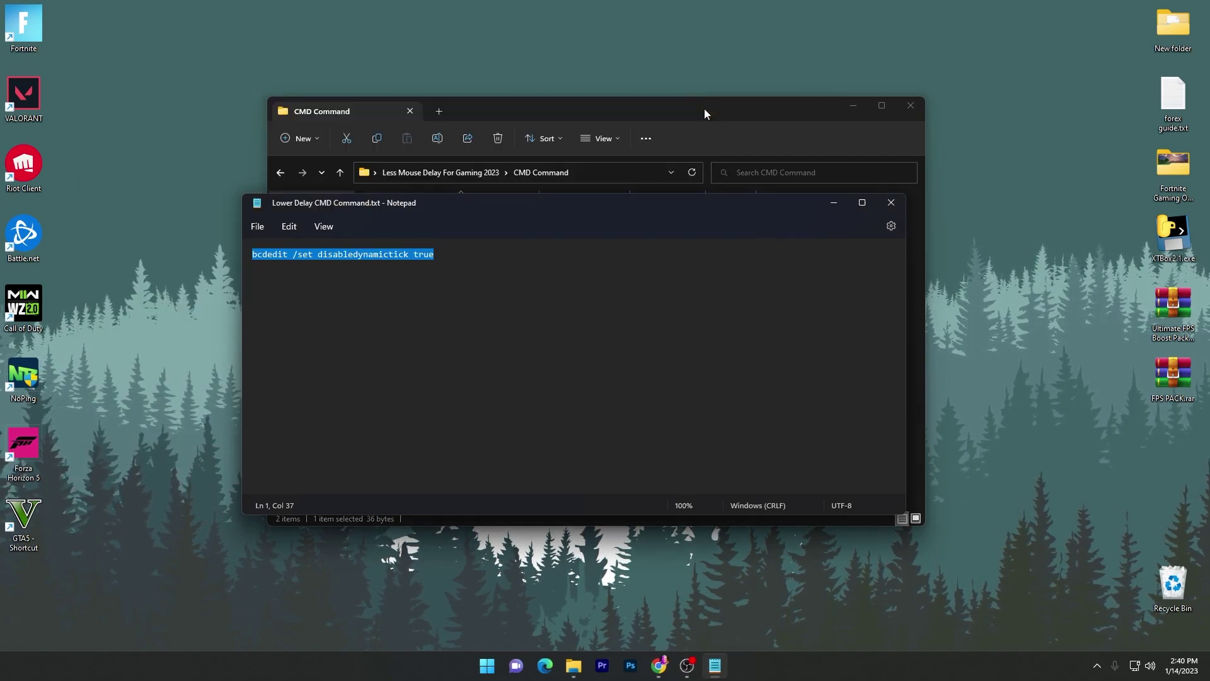
left_click(887, 202)
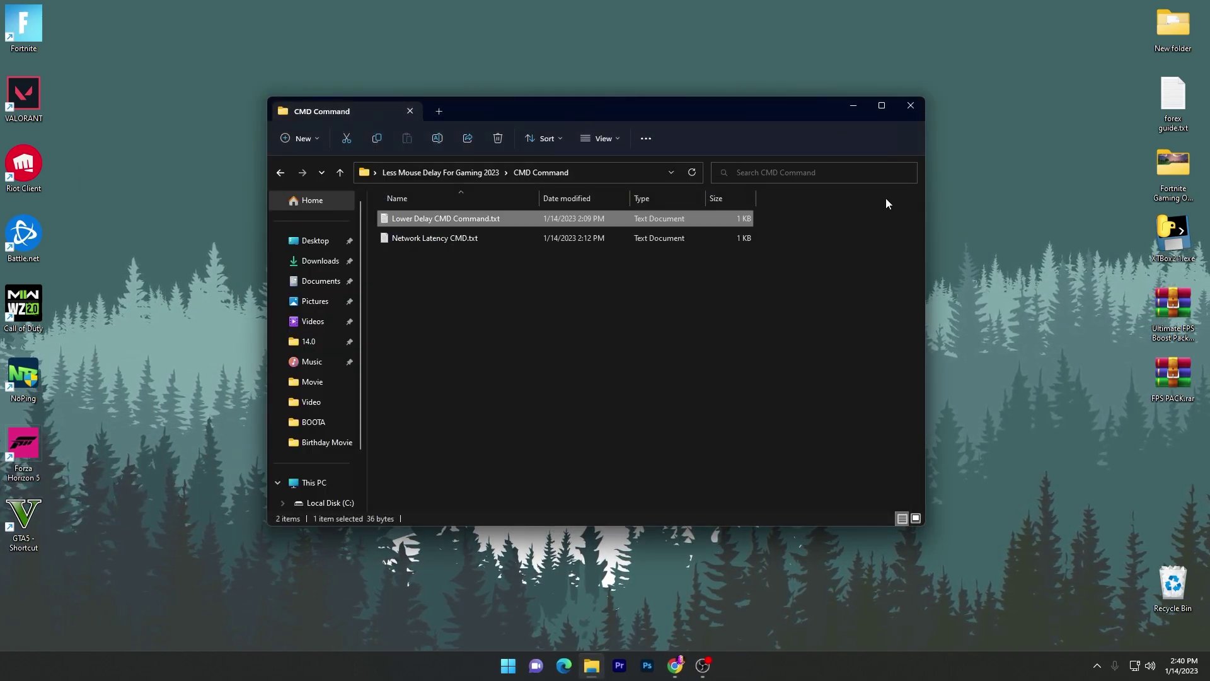
Open Network Latency CMD.txt in Notepad to show the five network commands.
double_click(444, 238)
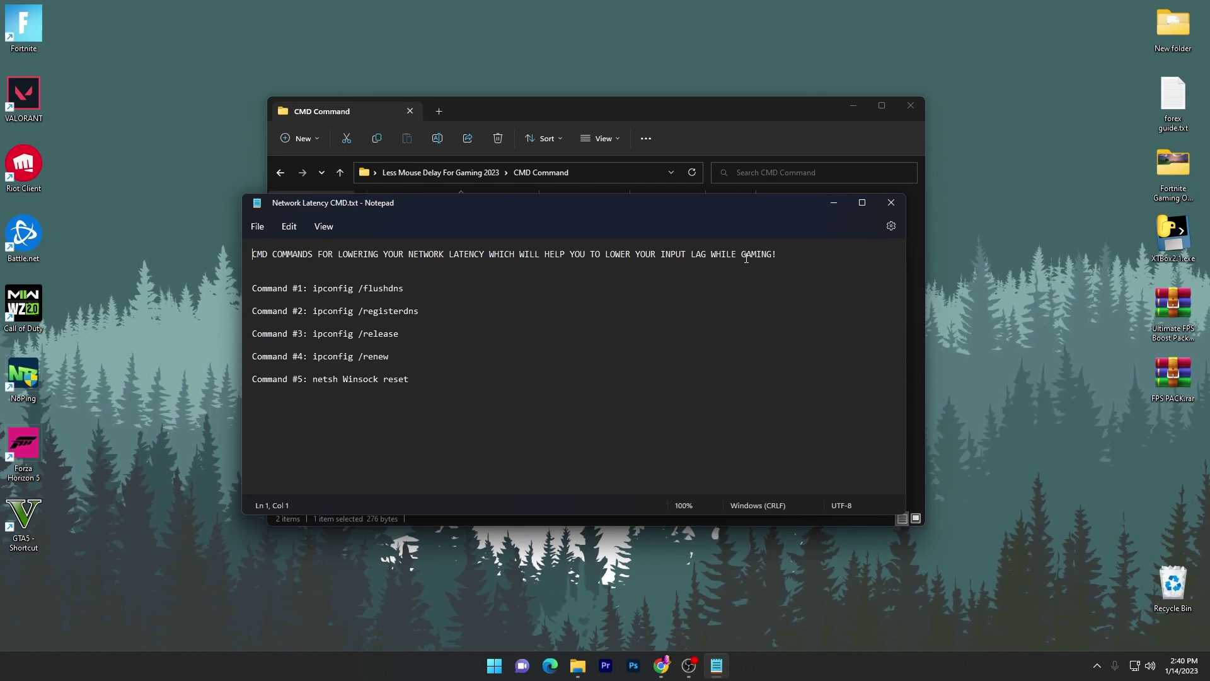
Launch Command Prompt as administrator via a 'cm' search and move it to the right.
left_click(490, 670)
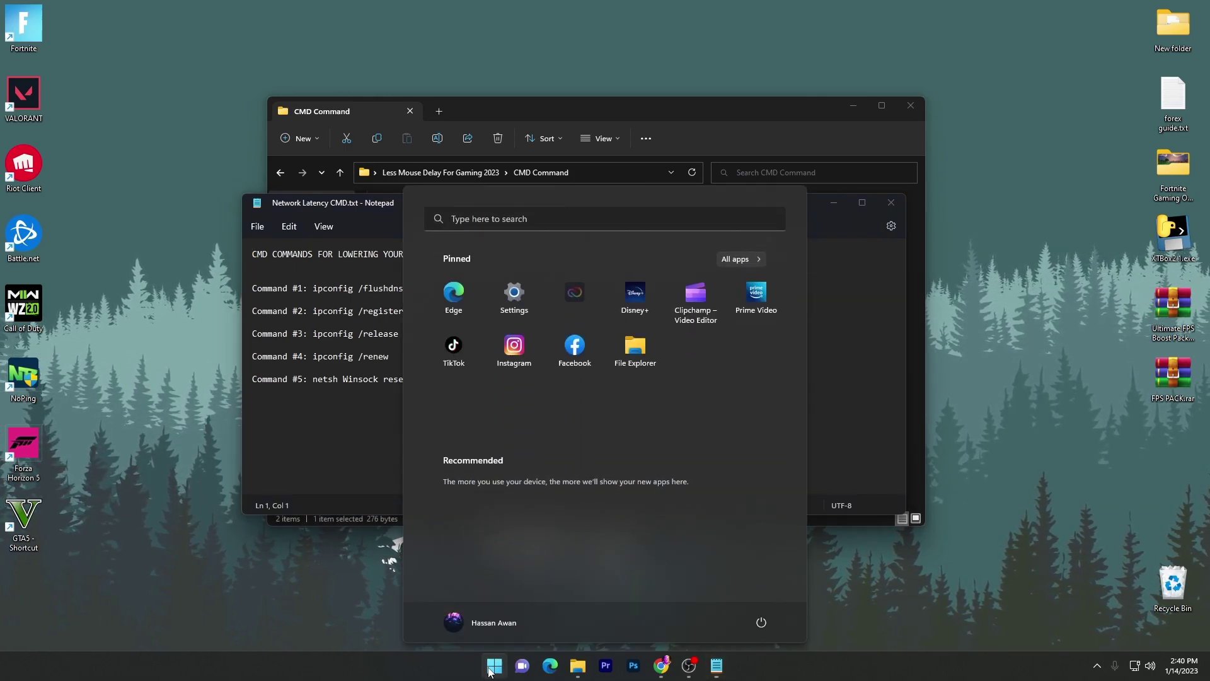
type("cmd")
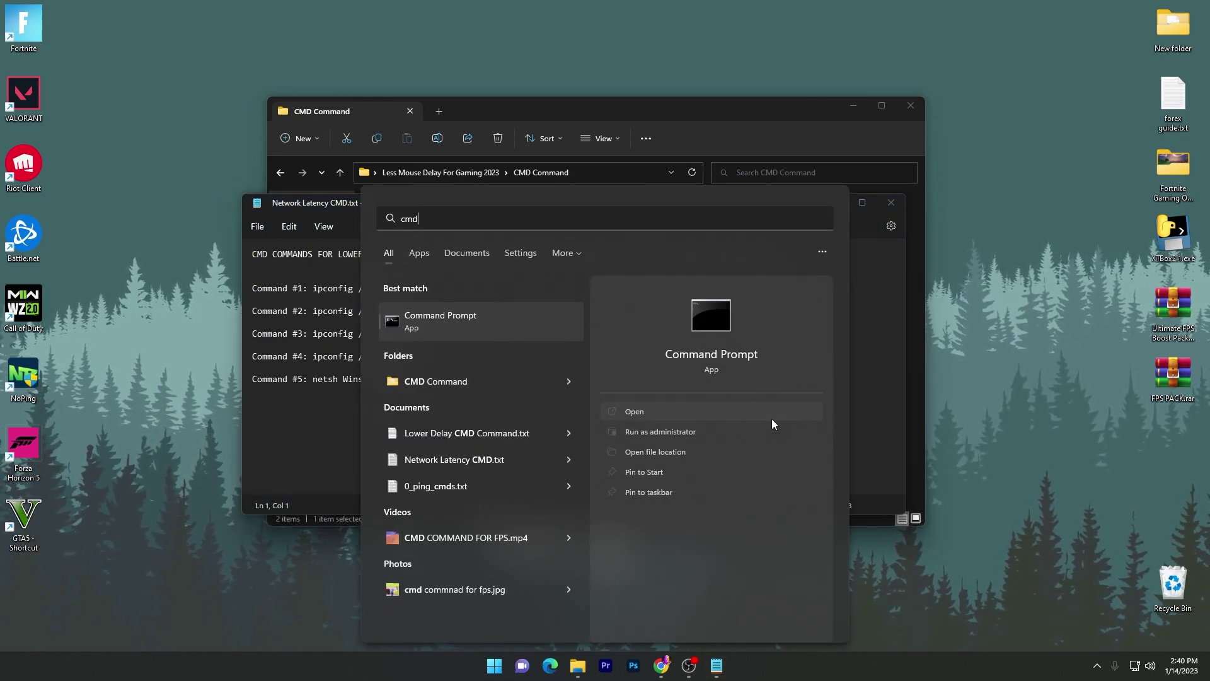
left_click(771, 431)
left_click_drag(373, 125, 931, 174)
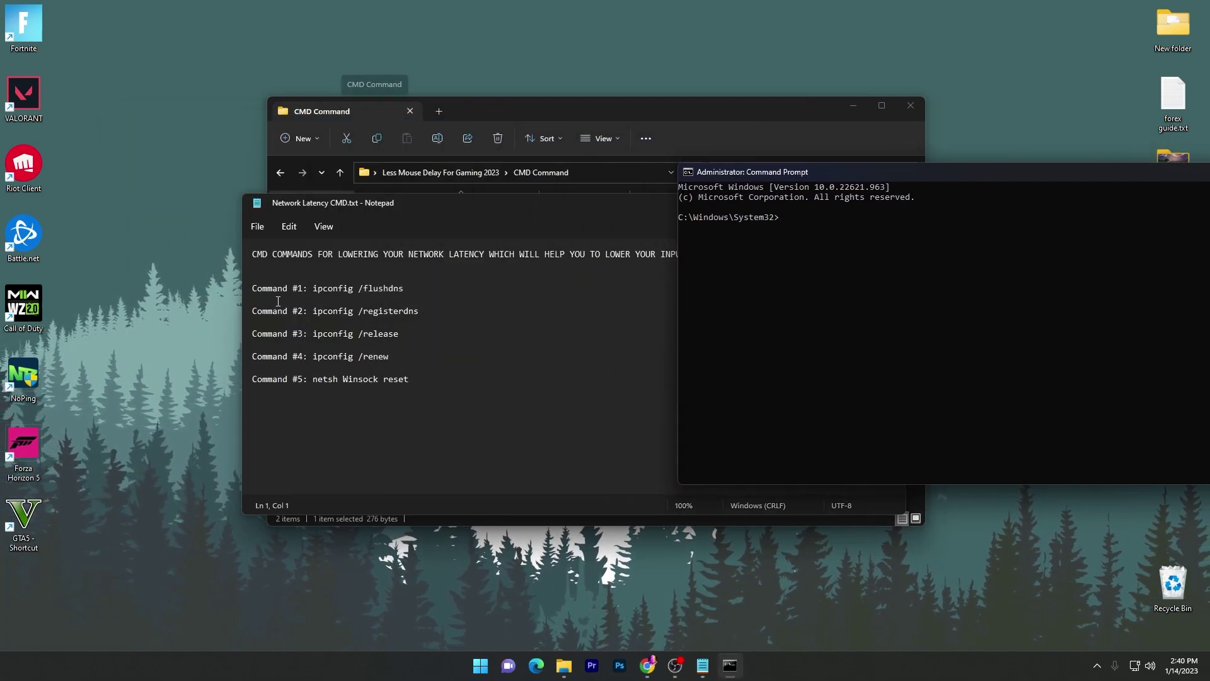
Copy and run ipconfig /flushdns and ipconfig /registerdns in the console.
left_click_drag(313, 288, 403, 288)
left_click(729, 665)
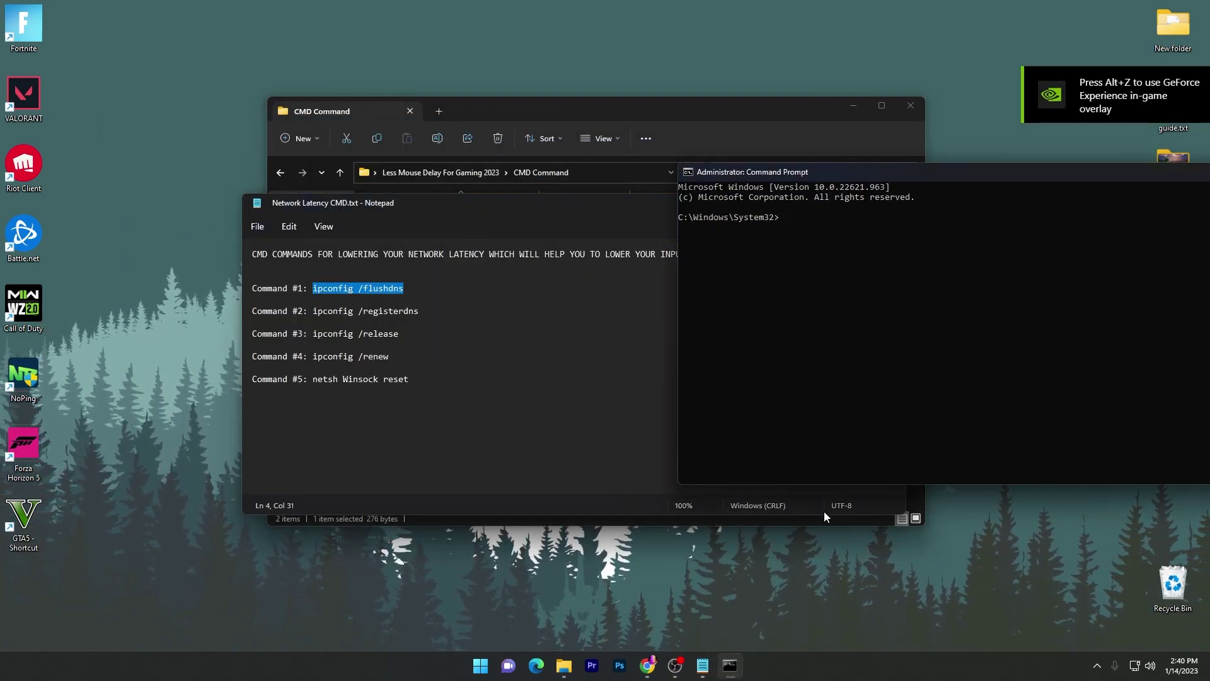
key("Return")
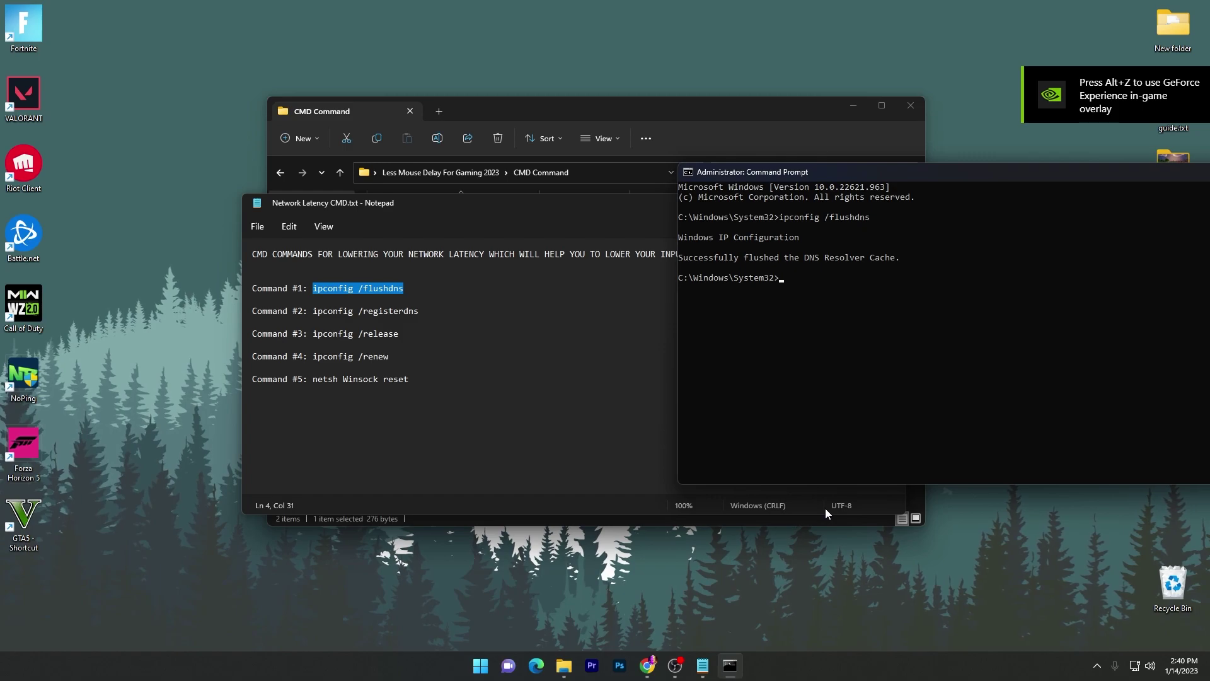
left_click_drag(313, 311, 429, 322)
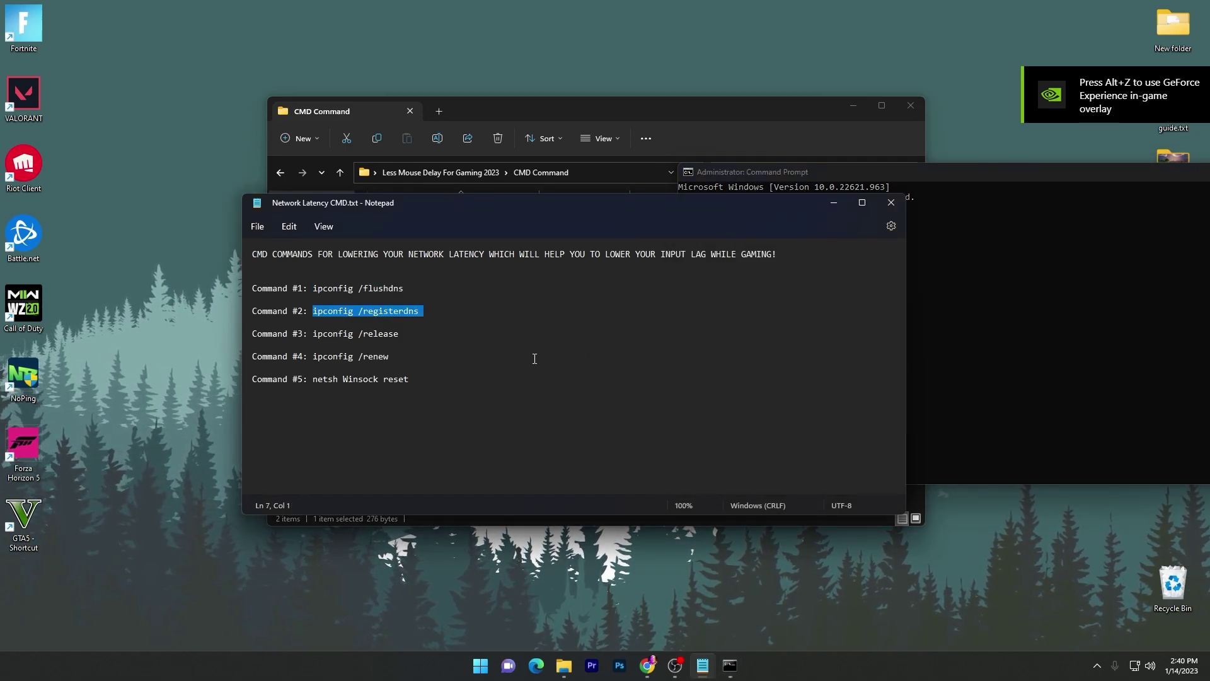
left_click(730, 666)
type("ipconfig /registerdns")
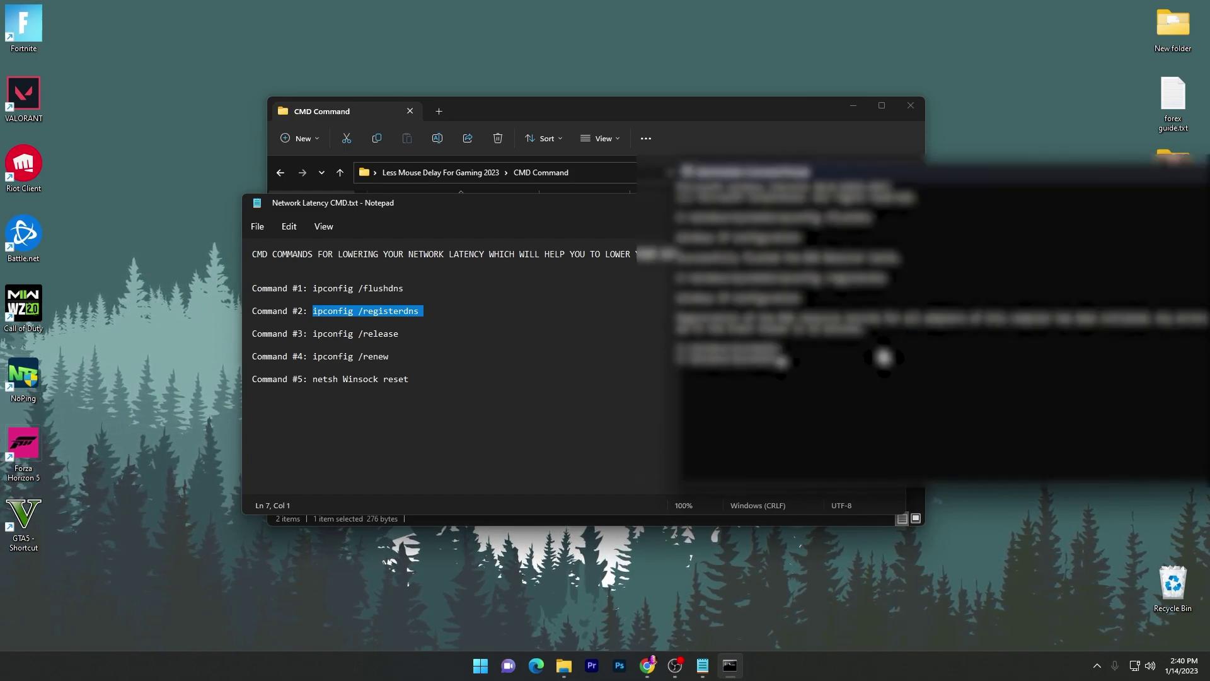
Copy and run ipconfig /release, ipconfig /renew and netsh Winsock reset in the console.
left_click_drag(312, 332, 448, 351)
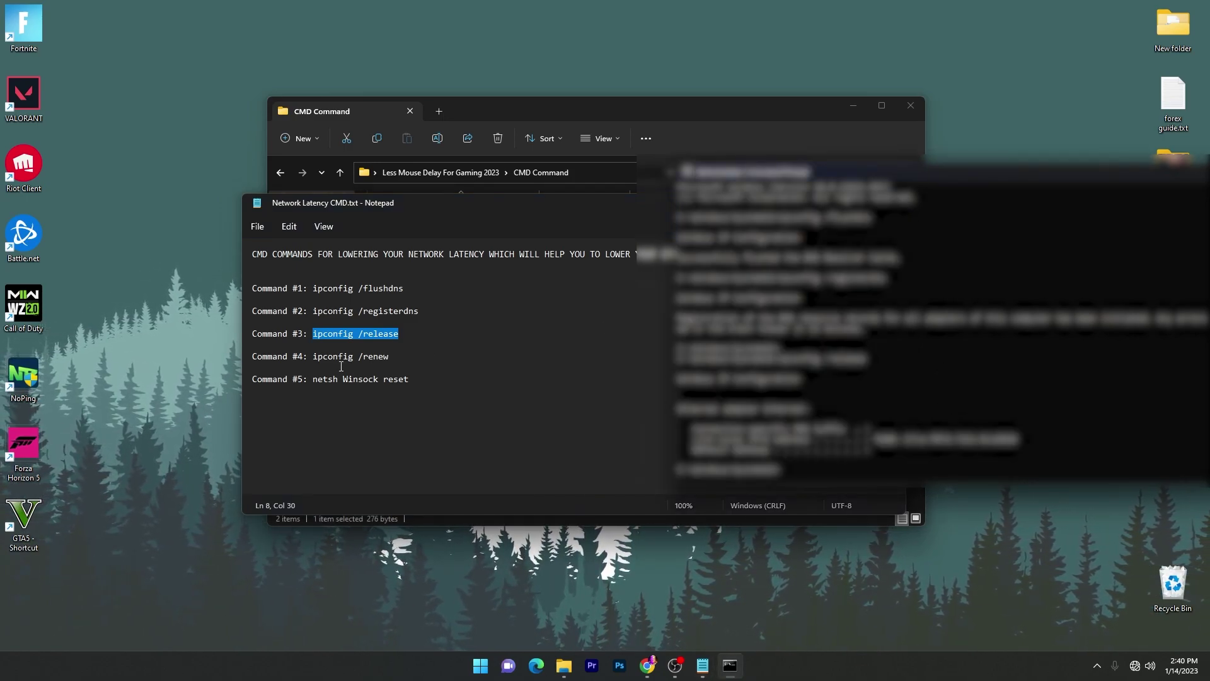
left_click_drag(314, 356, 395, 358)
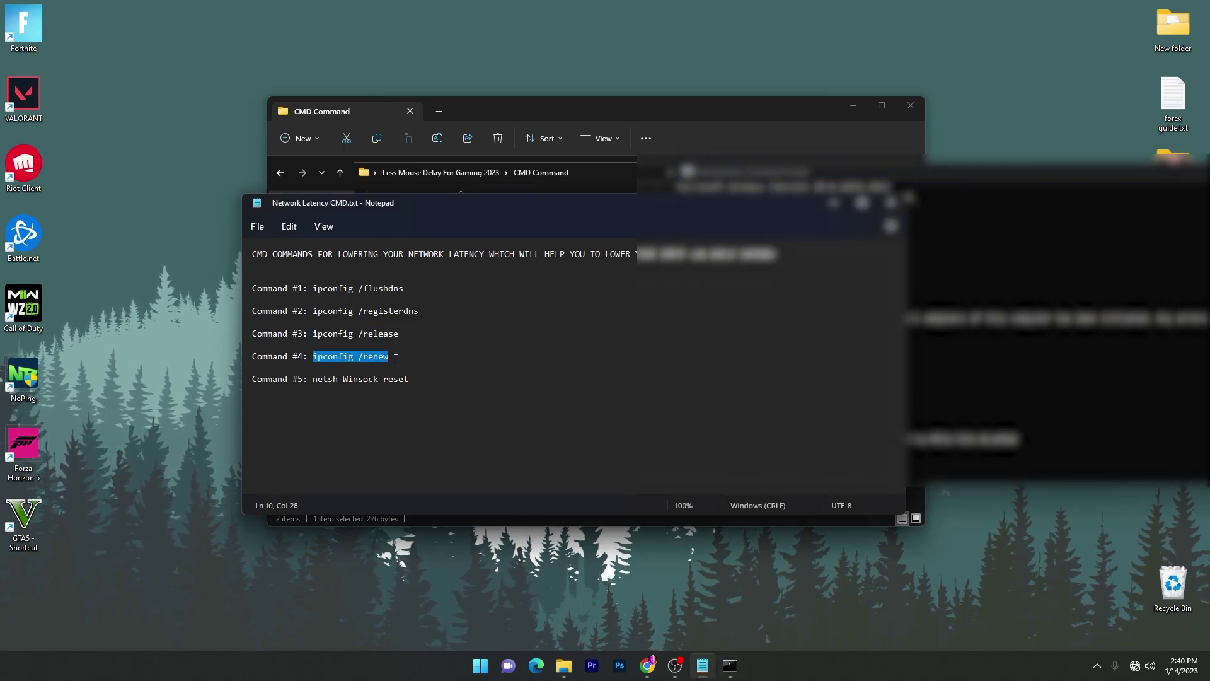
left_click(734, 666)
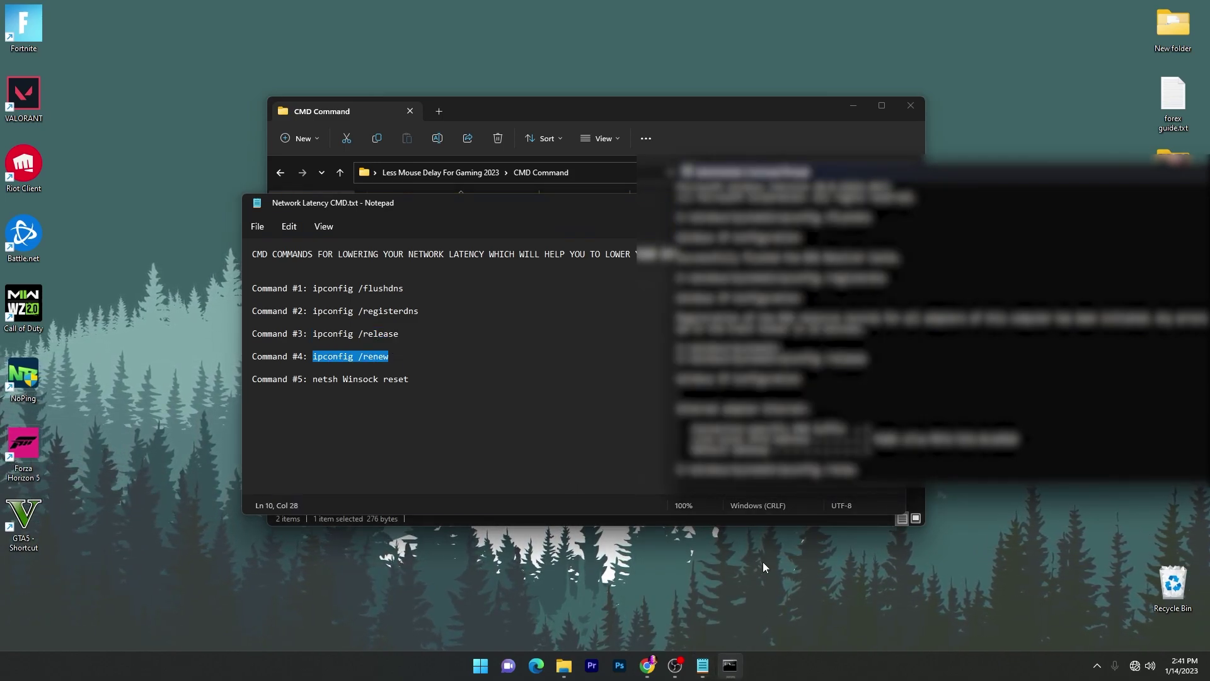
mouse_move(313, 385)
left_mouse_down()
mouse_move(253, 381)
mouse_move(410, 381)
mouse_move(320, 385)
left_mouse_up()
left_click(477, 405)
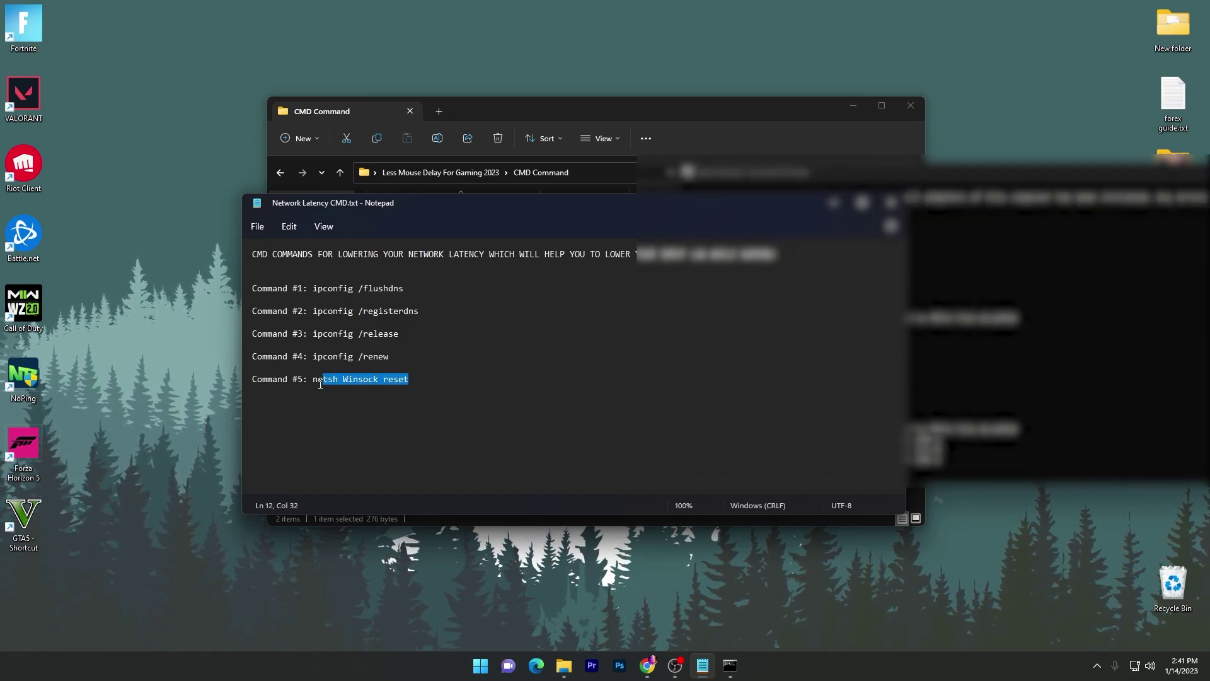
left_click(981, 446)
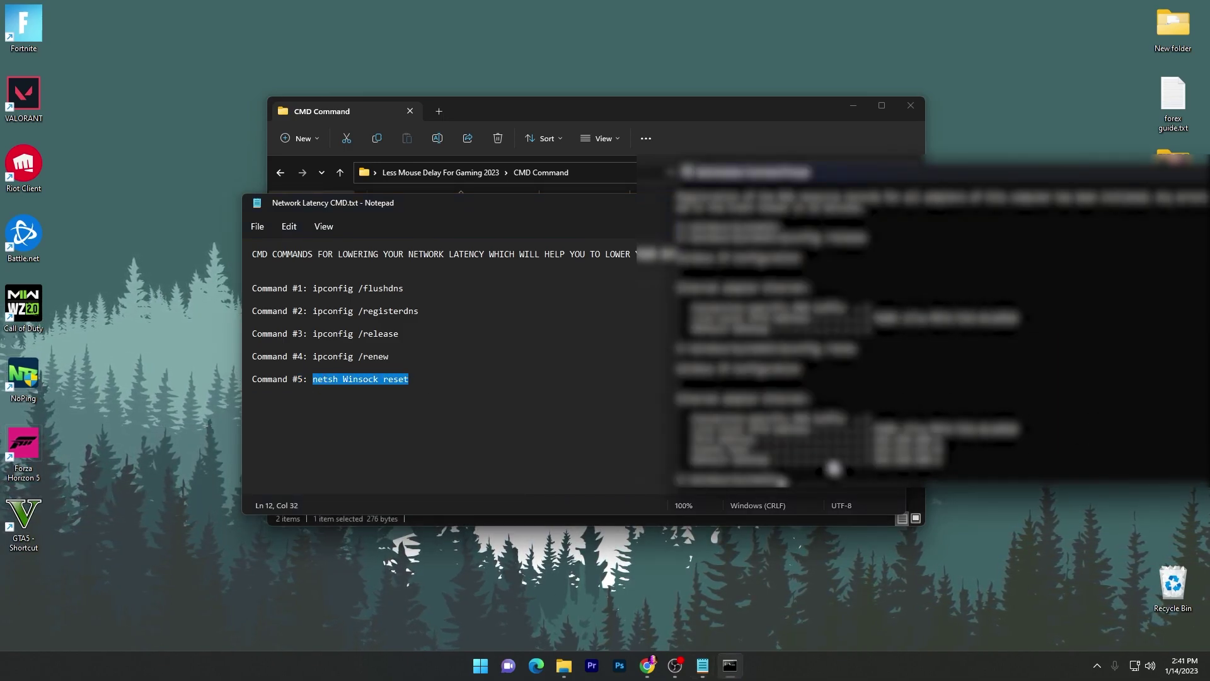
key("Return")
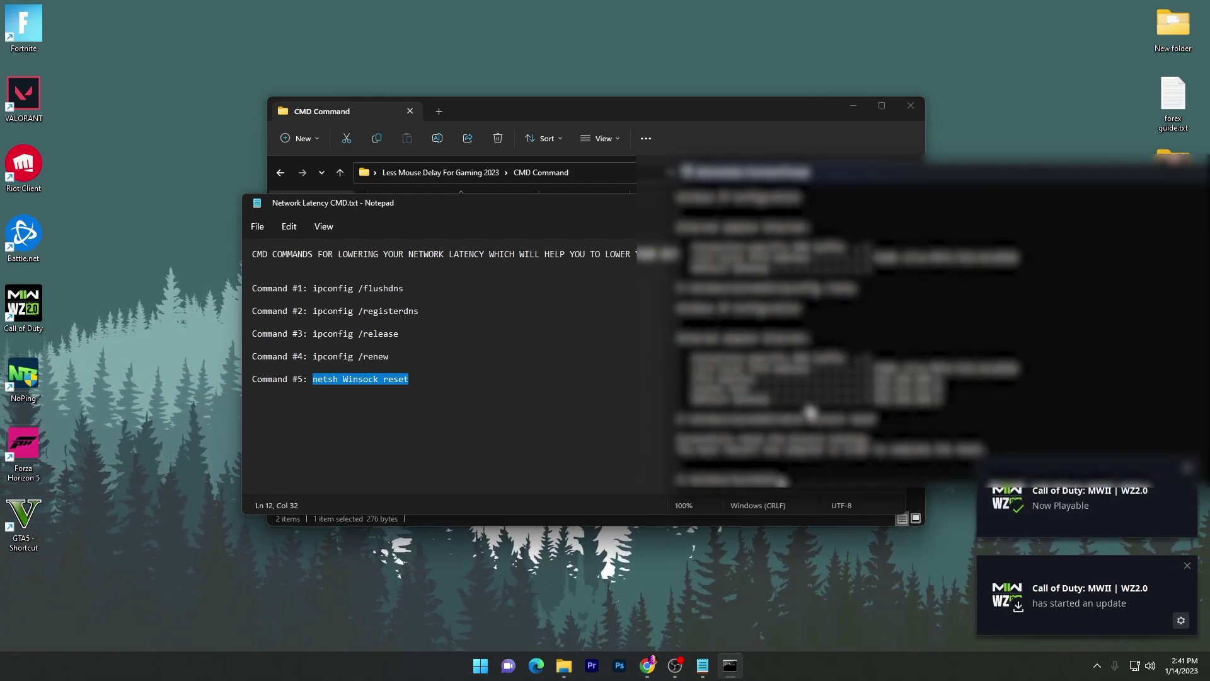
left_click_drag(851, 180, 620, 122)
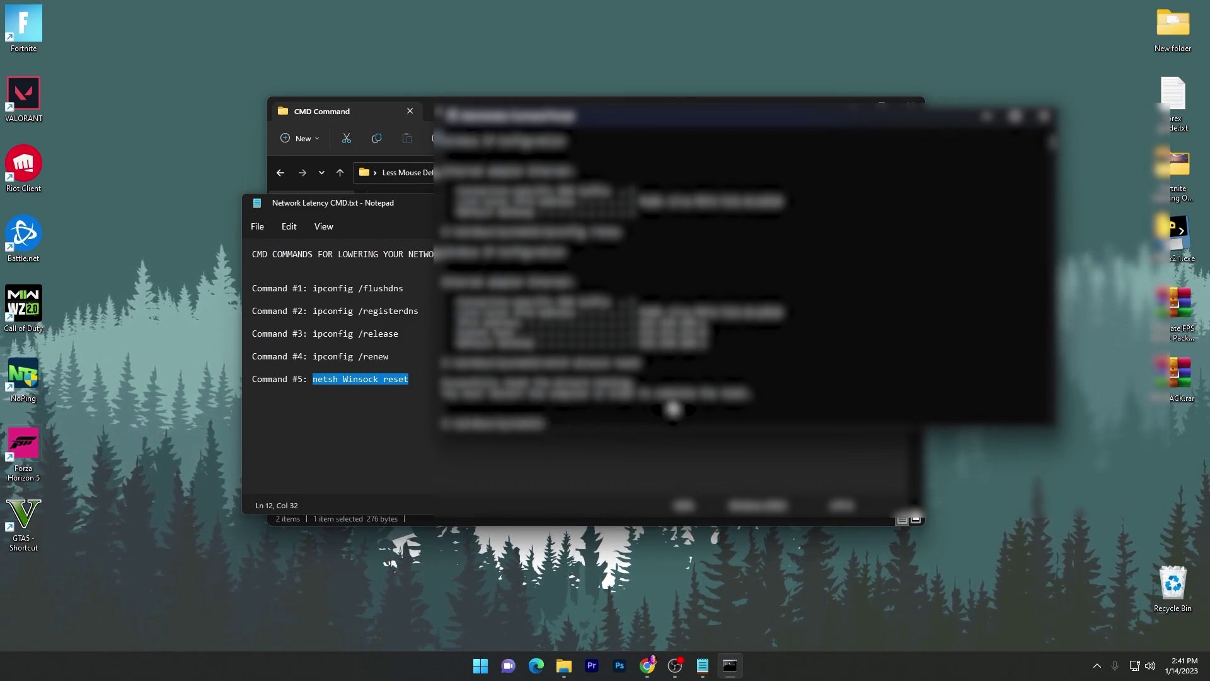
Close Command Prompt and Notepad, then open the Power Plan folder under Less Mouse Delay For Gaming 2023.
left_click(1036, 120)
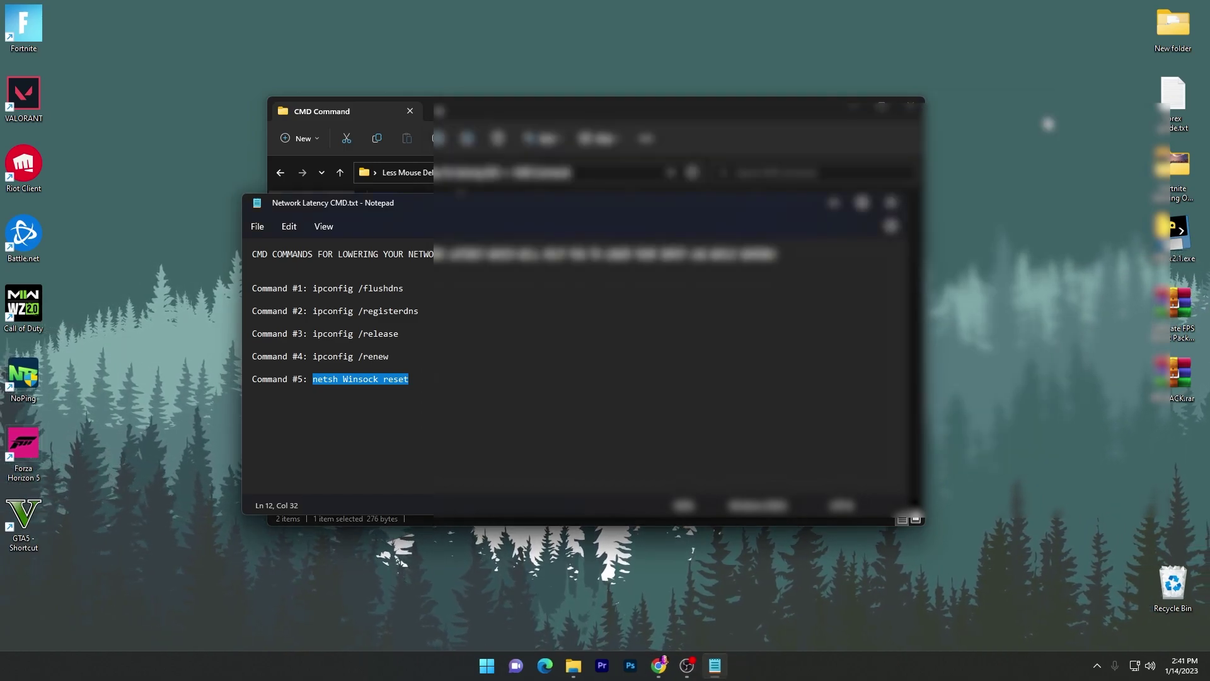
left_click(891, 203)
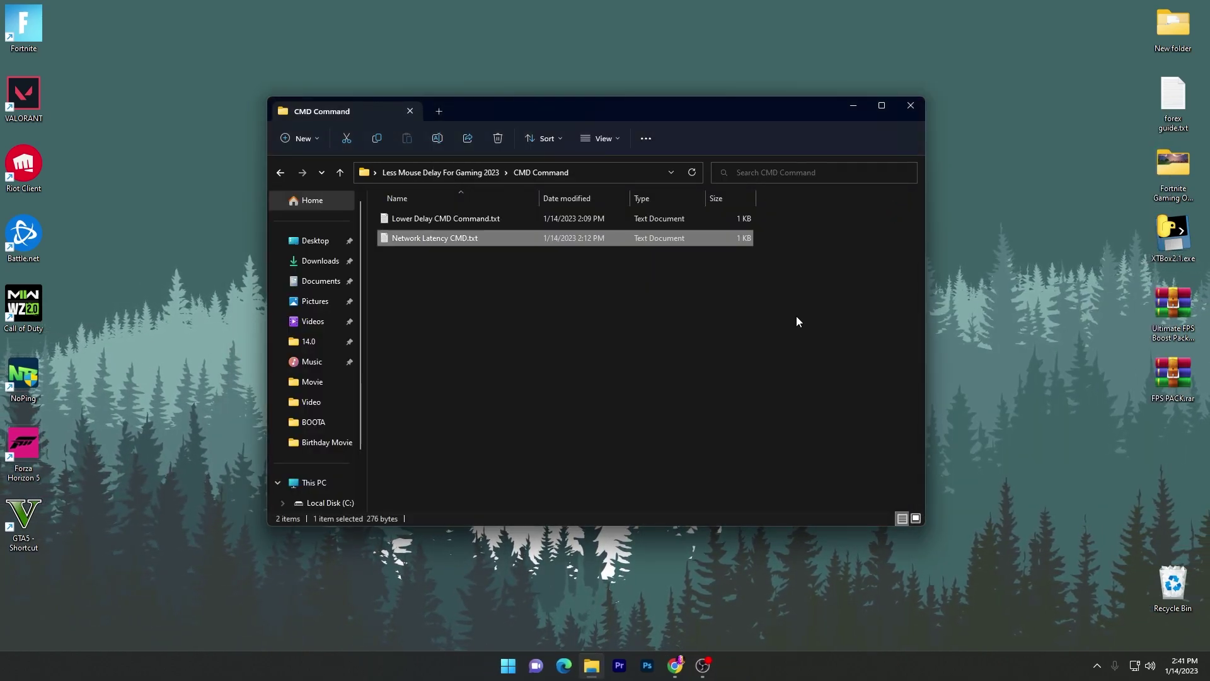
left_click(408, 172)
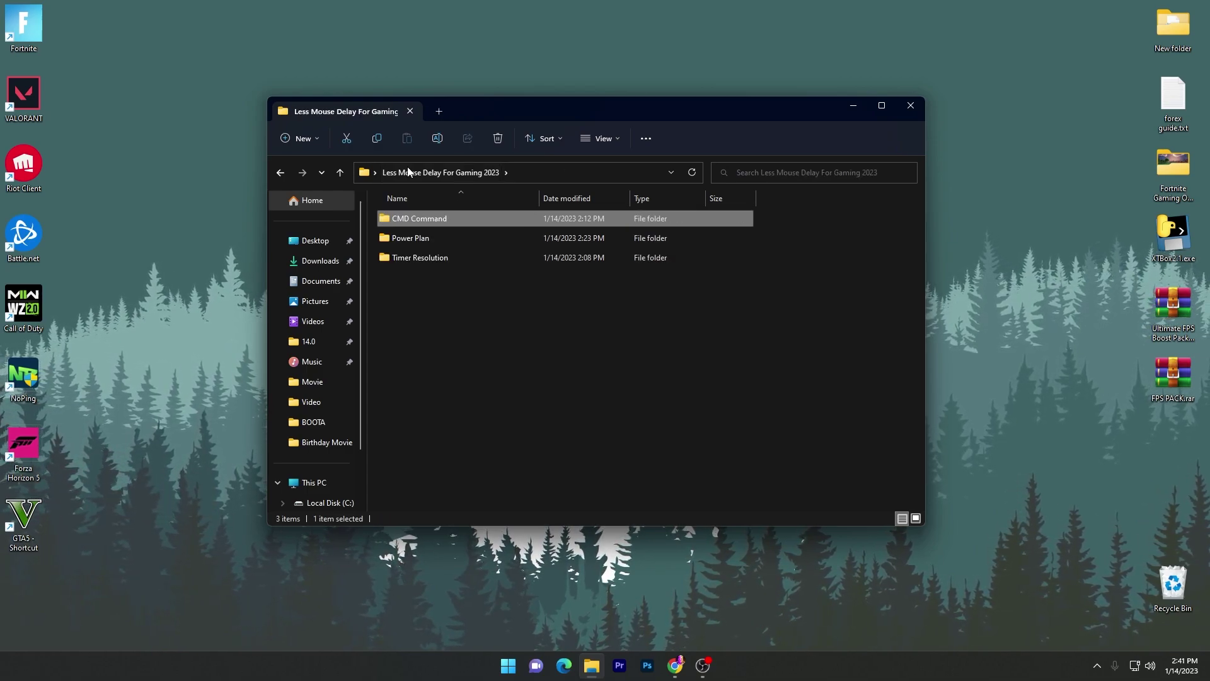
double_click(426, 232)
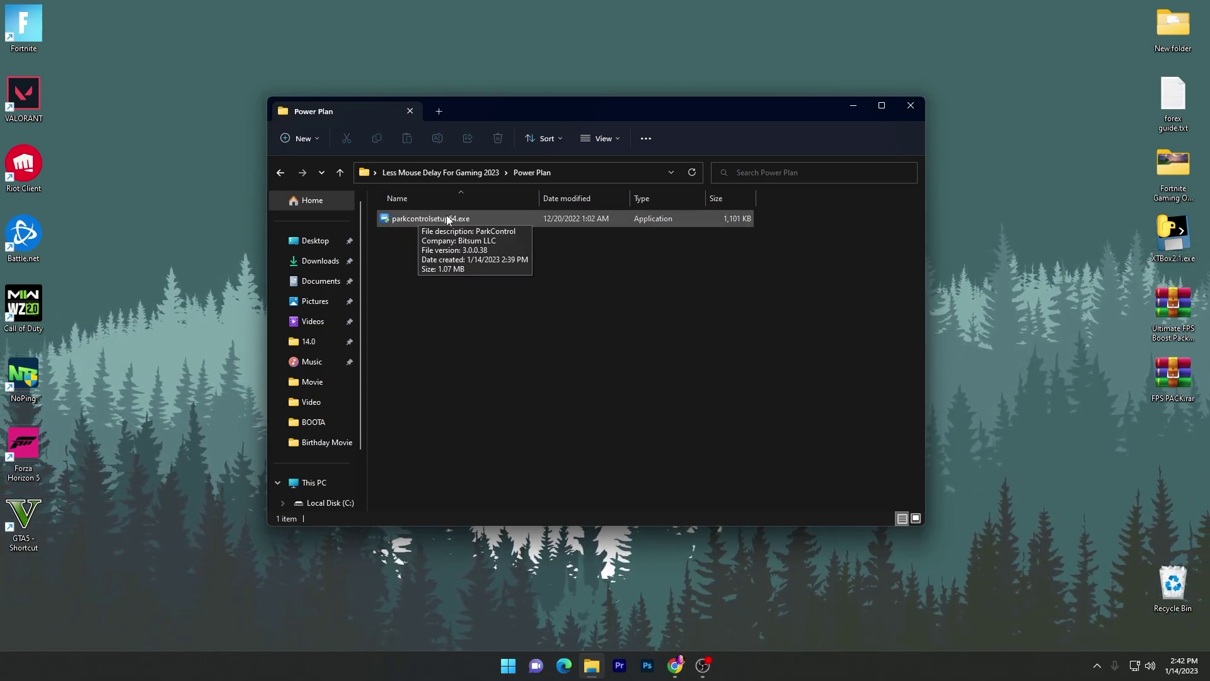
Launch ParkControl from search and make Bitsum Highest Performance the active power plan.
key("super")
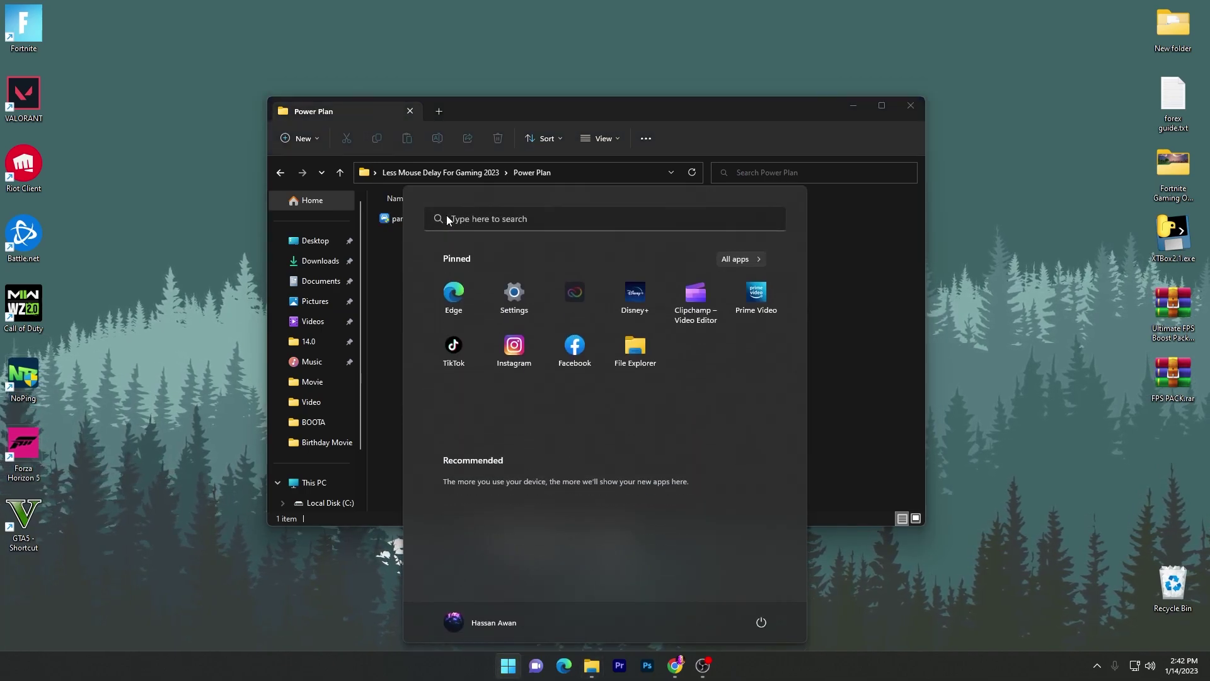
type("parkControl")
key("Return")
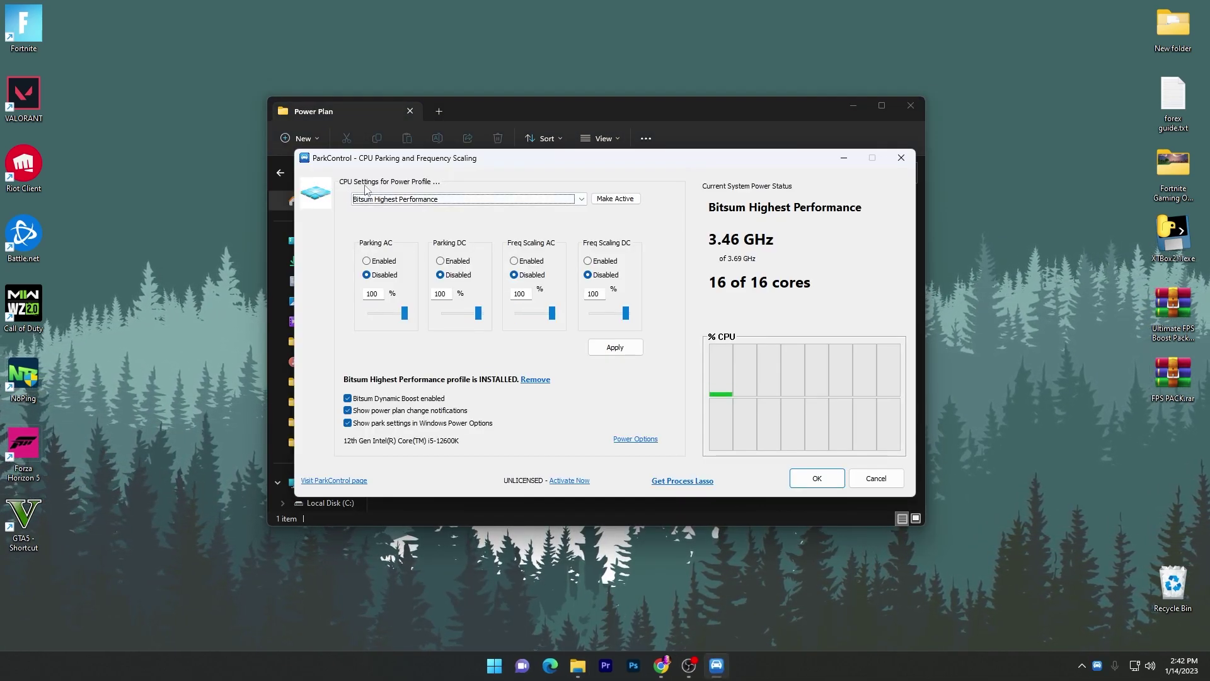
left_click(582, 200)
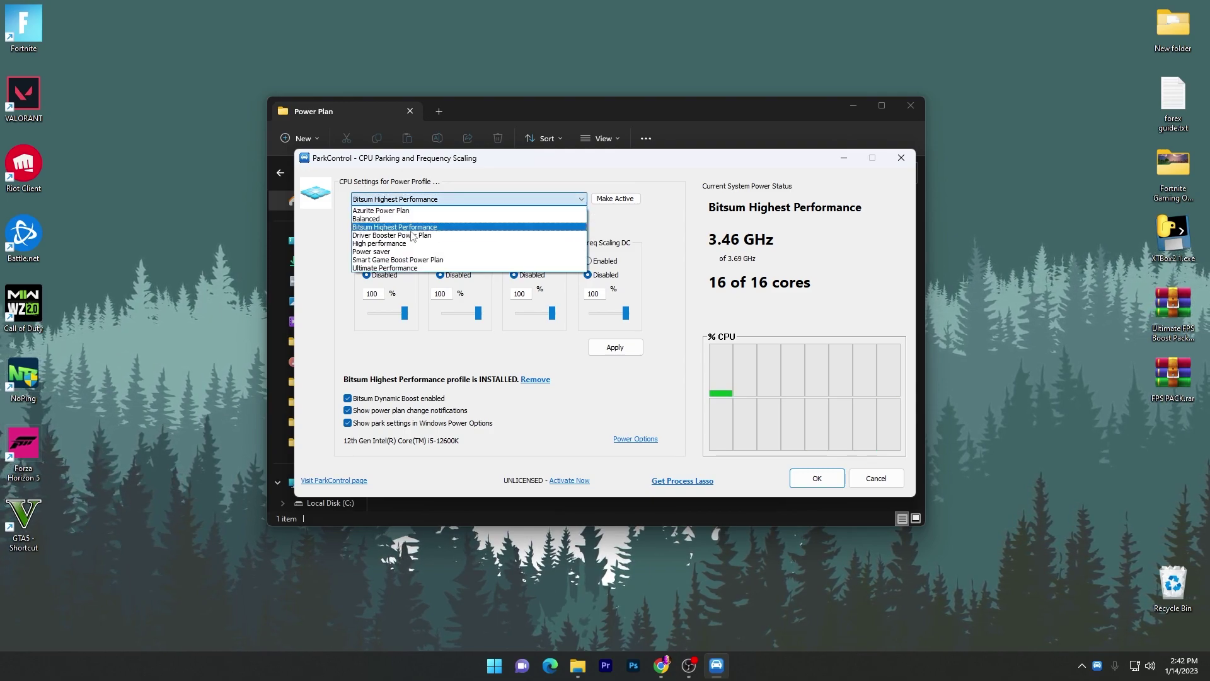
left_click(380, 229)
left_click(616, 199)
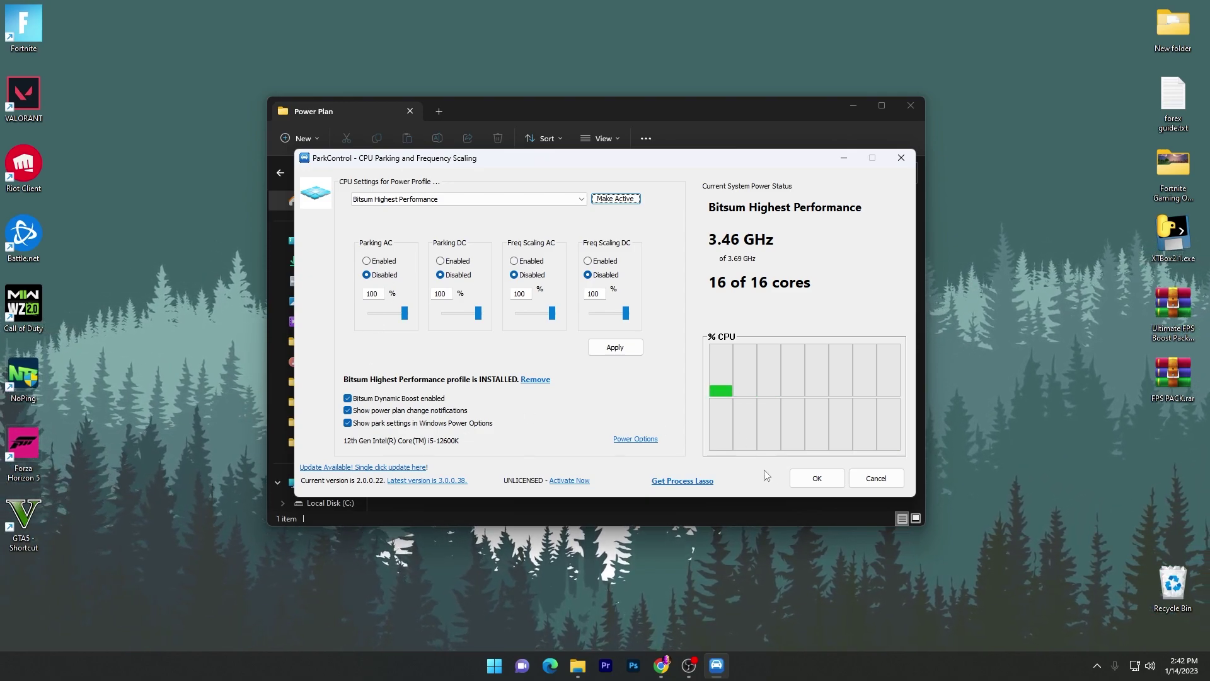
left_click(816, 479)
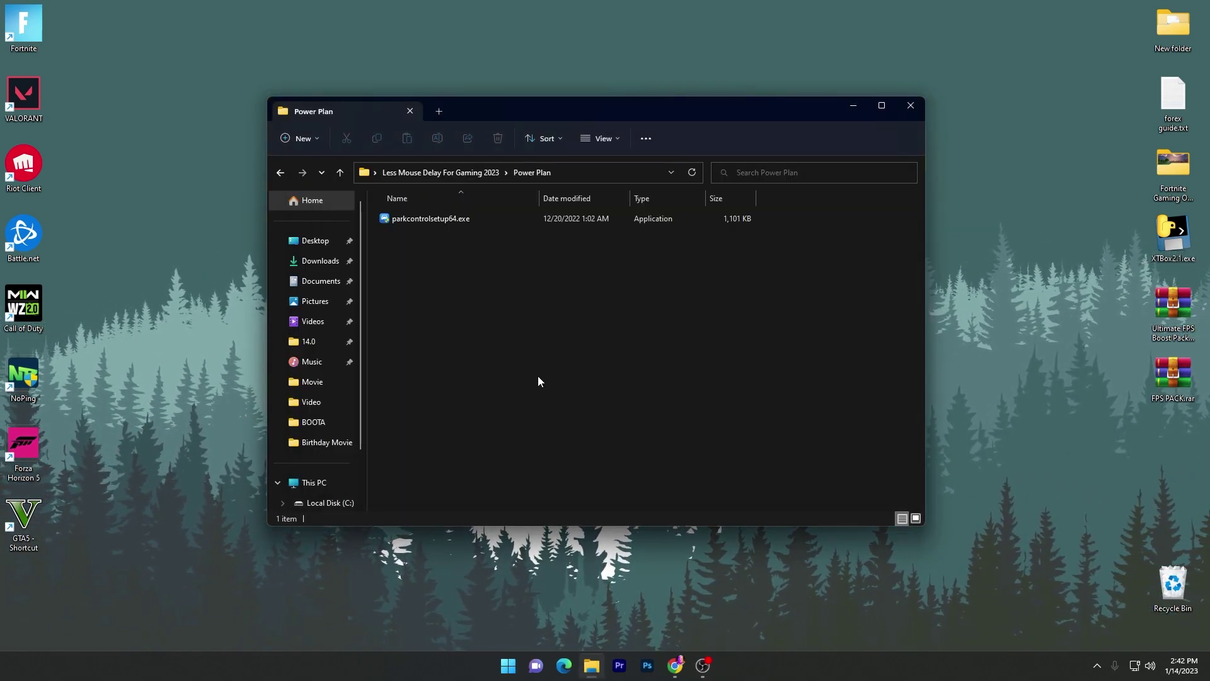
Move TimerResolution.exe from the Timer Resolution folder onto the desktop and close File Explorer.
left_click(414, 171)
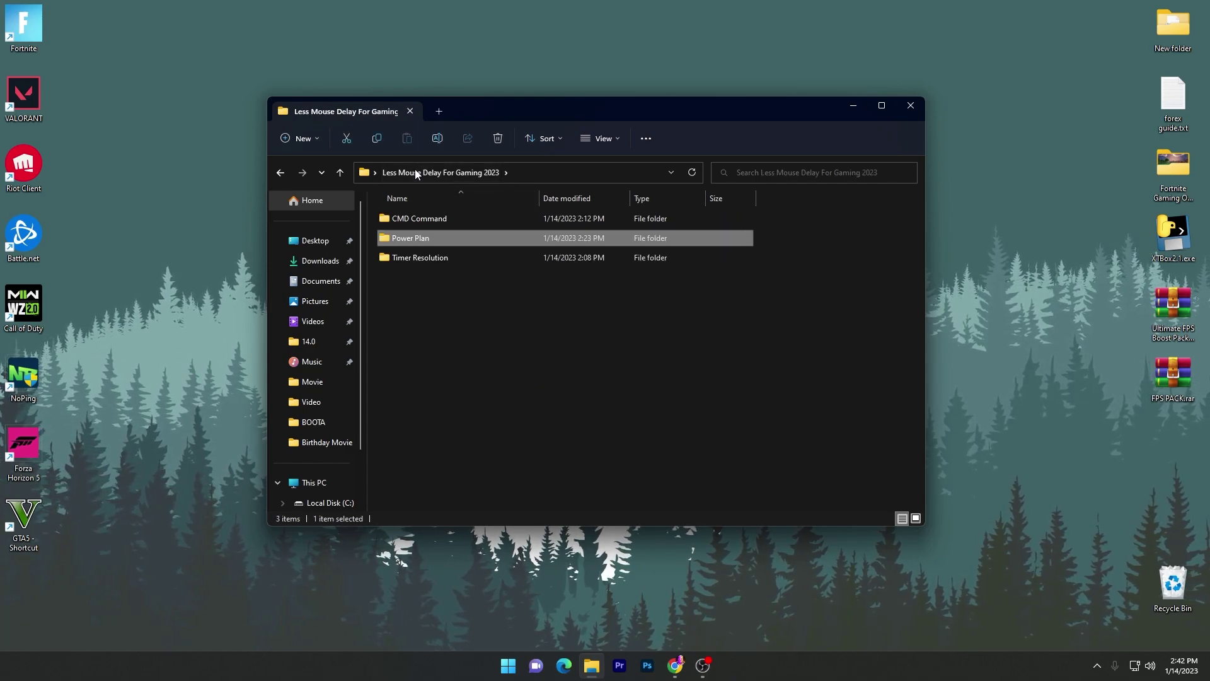
left_click(433, 258)
double_click(432, 259)
left_click_drag(407, 220, 36, 609)
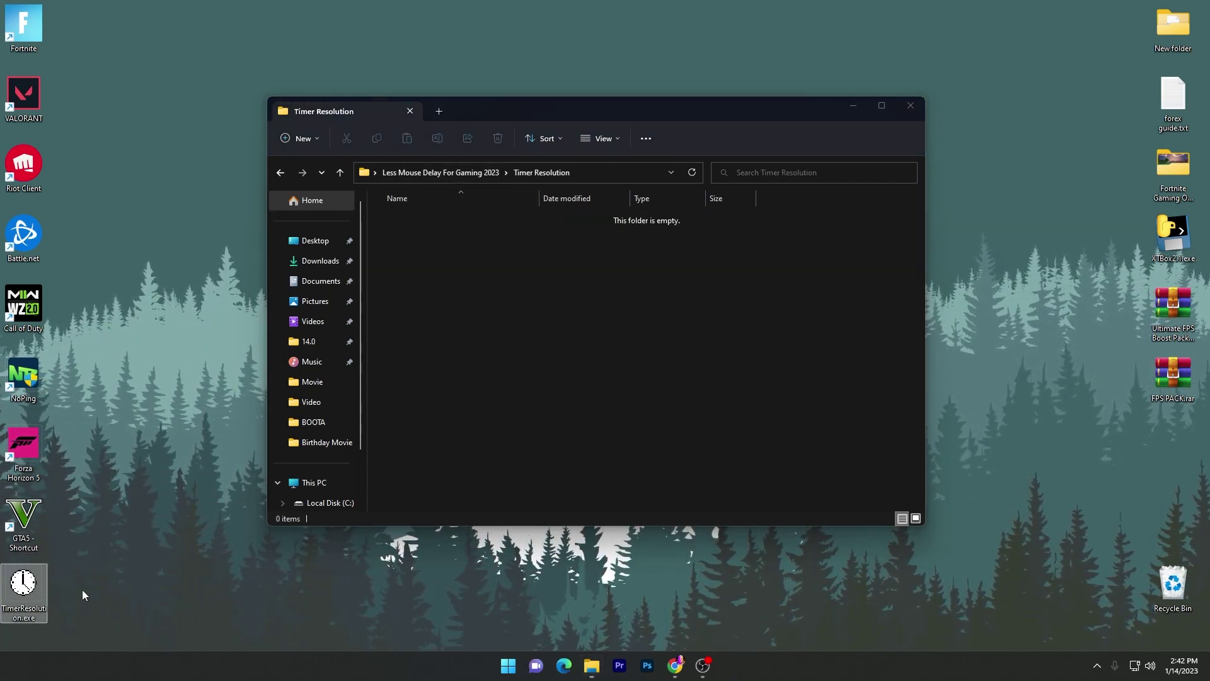
left_click(909, 107)
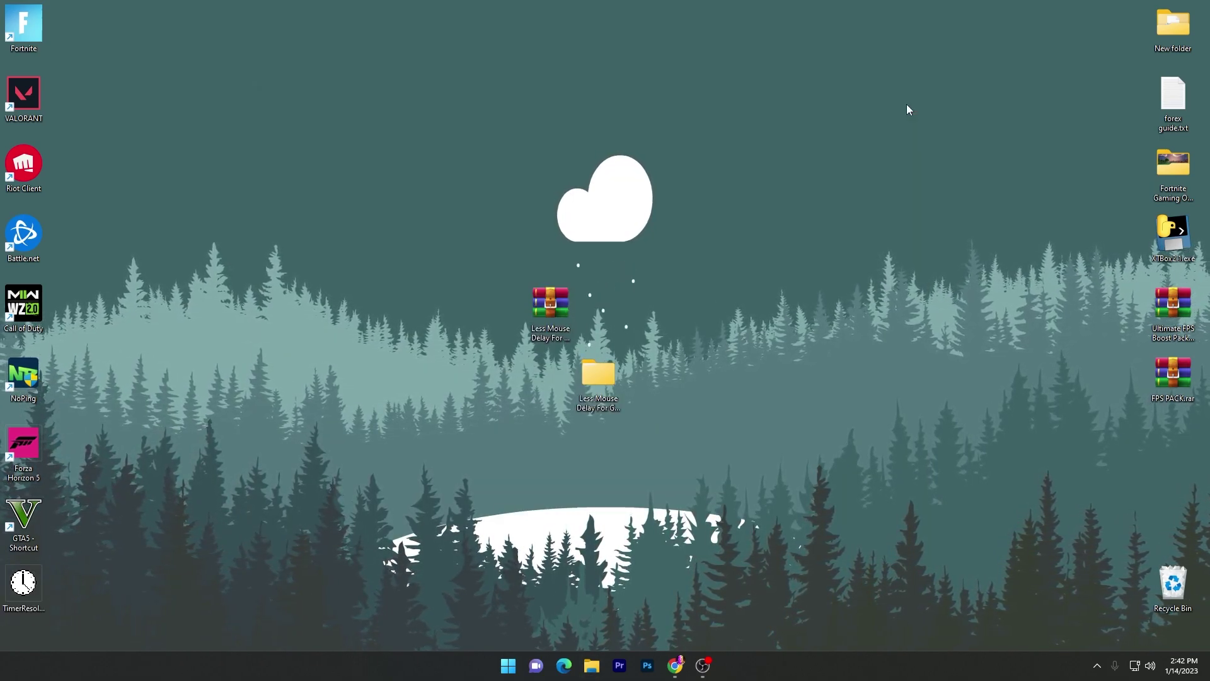
Run TimerResolution, set the 0.500 ms maximum resolution, and minimize it.
double_click(23, 583)
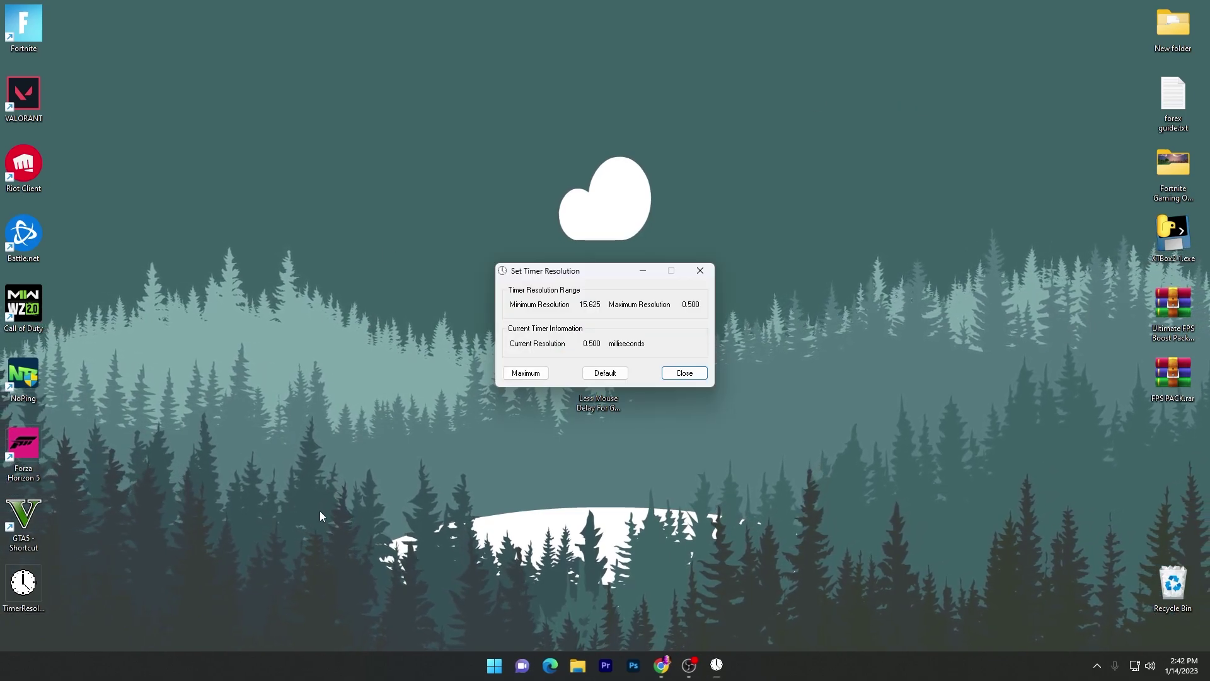
left_click(527, 374)
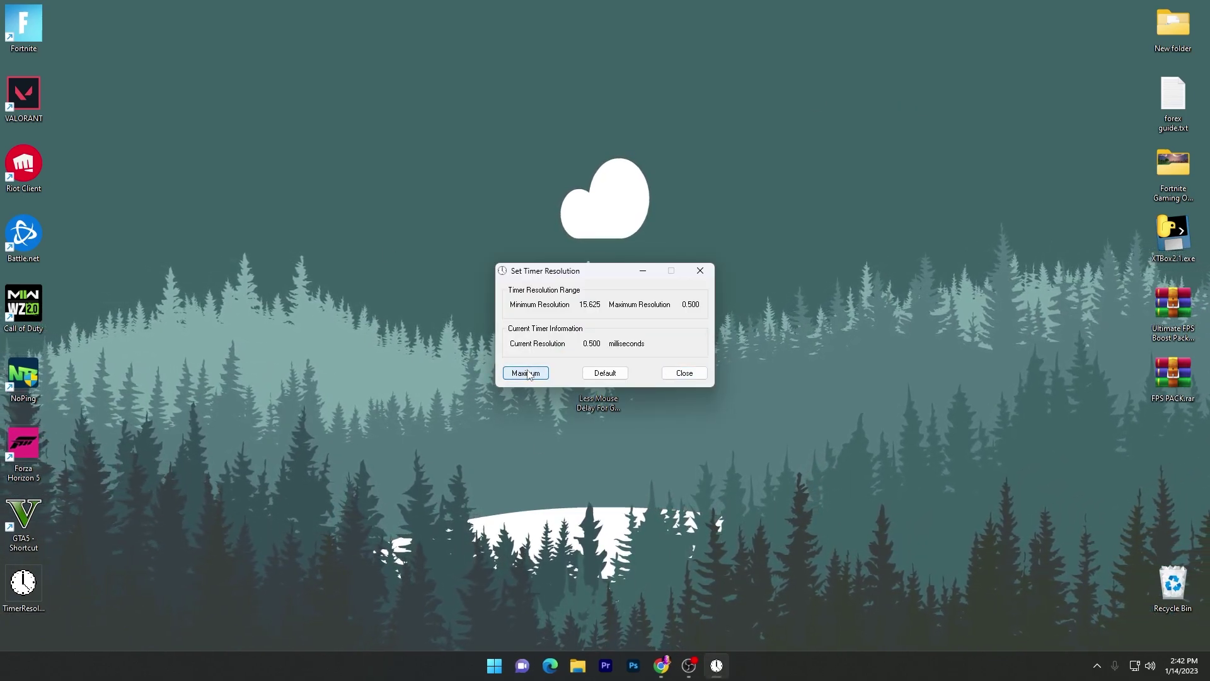
left_click(650, 270)
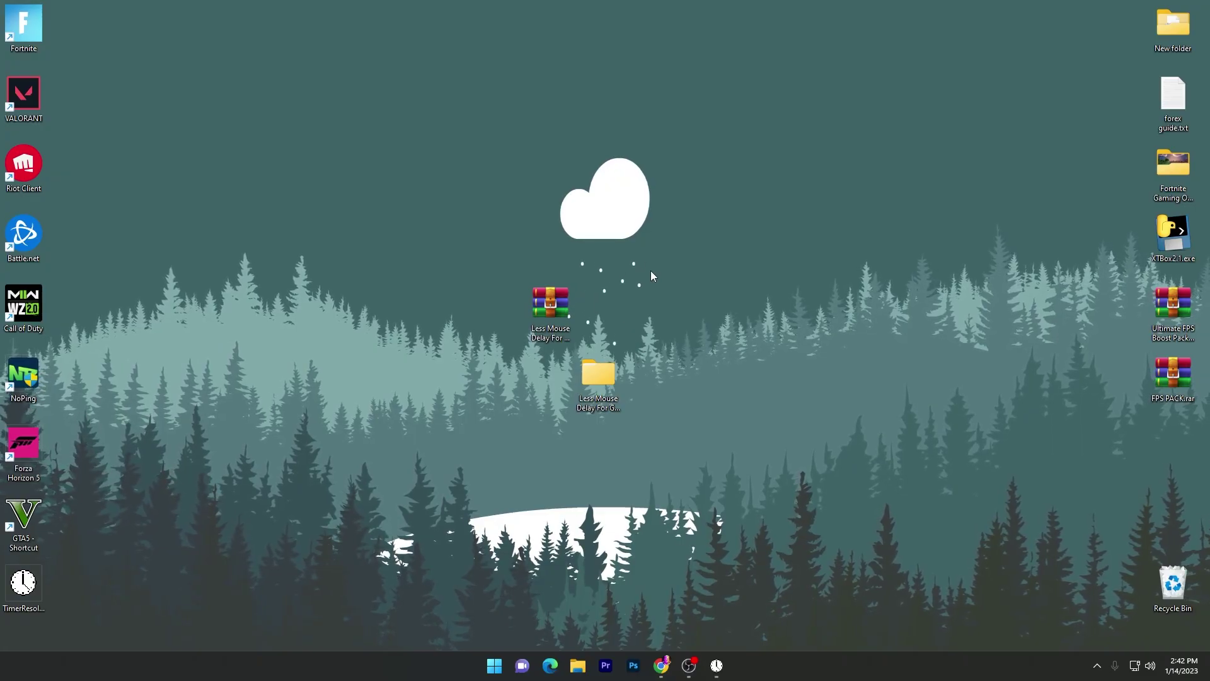